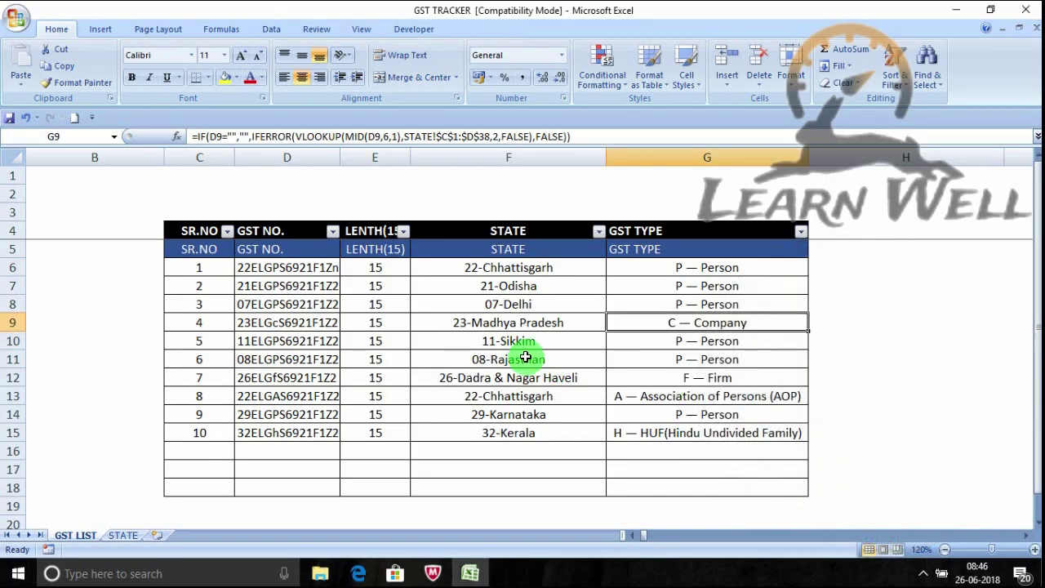
# Inspect the GST numbers, serial-number formulas and rows 10–13 of the GST LIST table
pyautogui.click(274, 336)
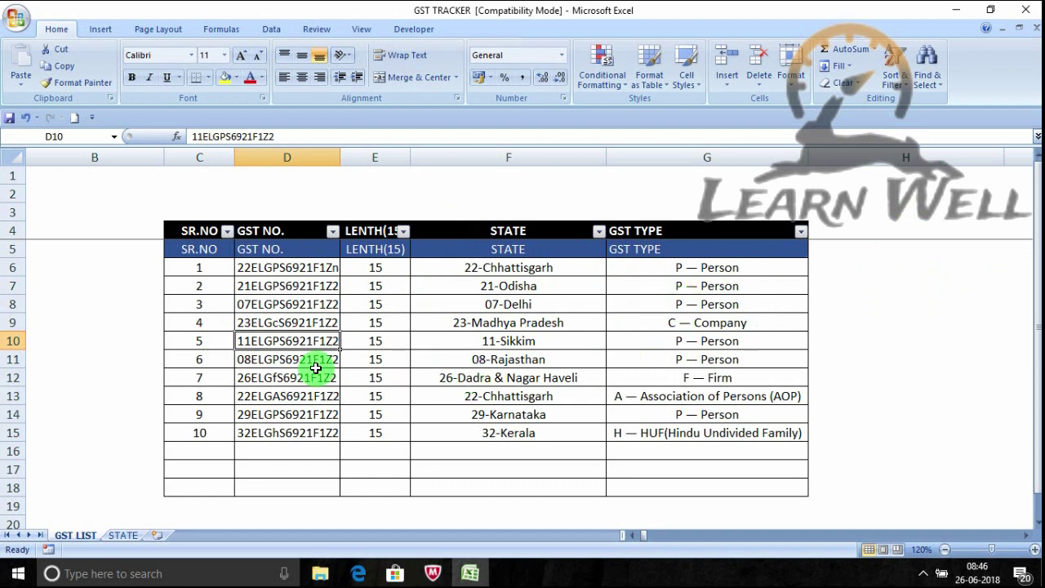
pyautogui.moveTo(276, 340); pyautogui.dragTo(709, 340)
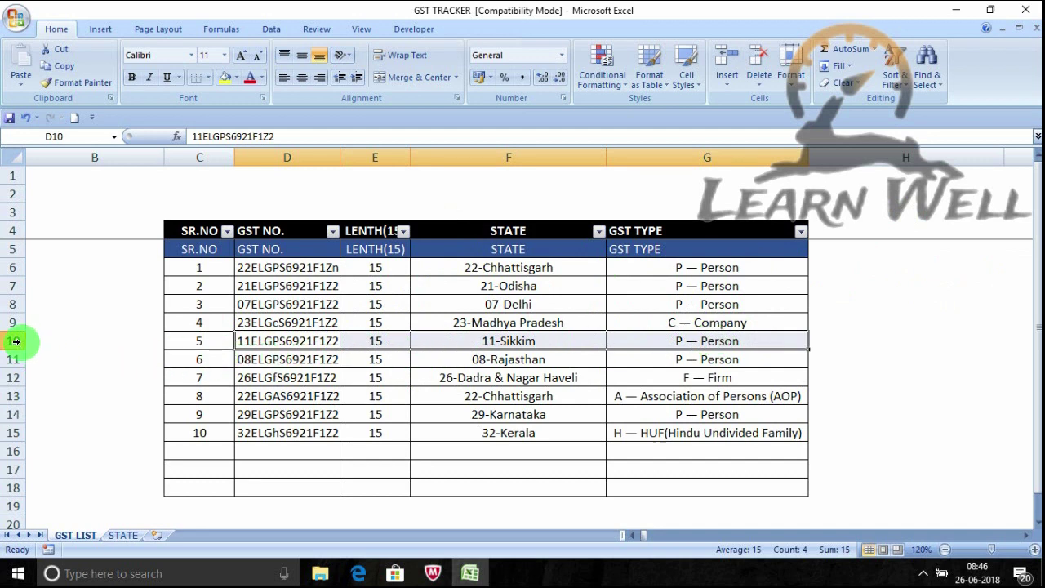
pyautogui.click(209, 361)
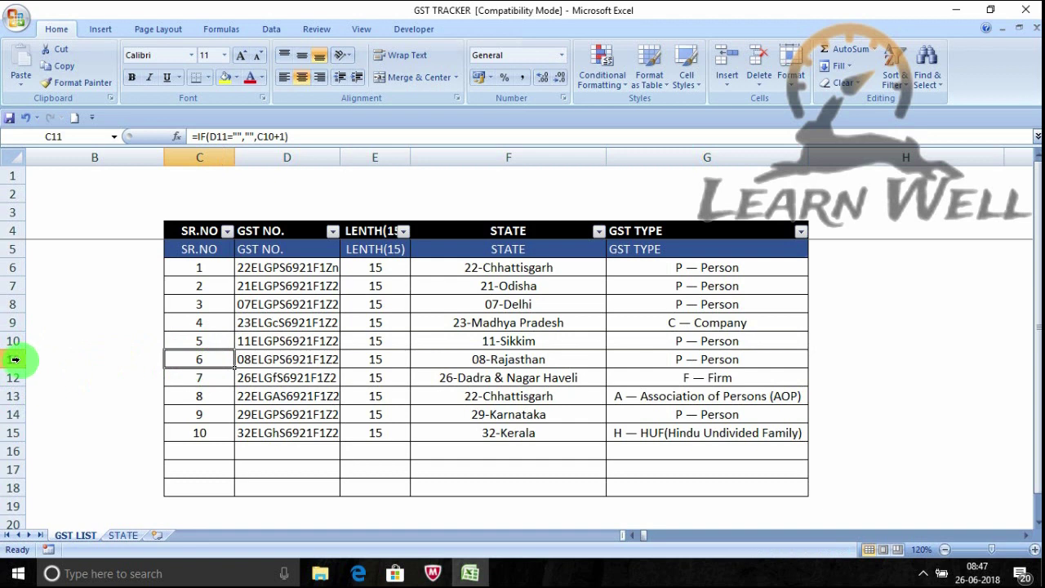
pyautogui.click(14, 360)
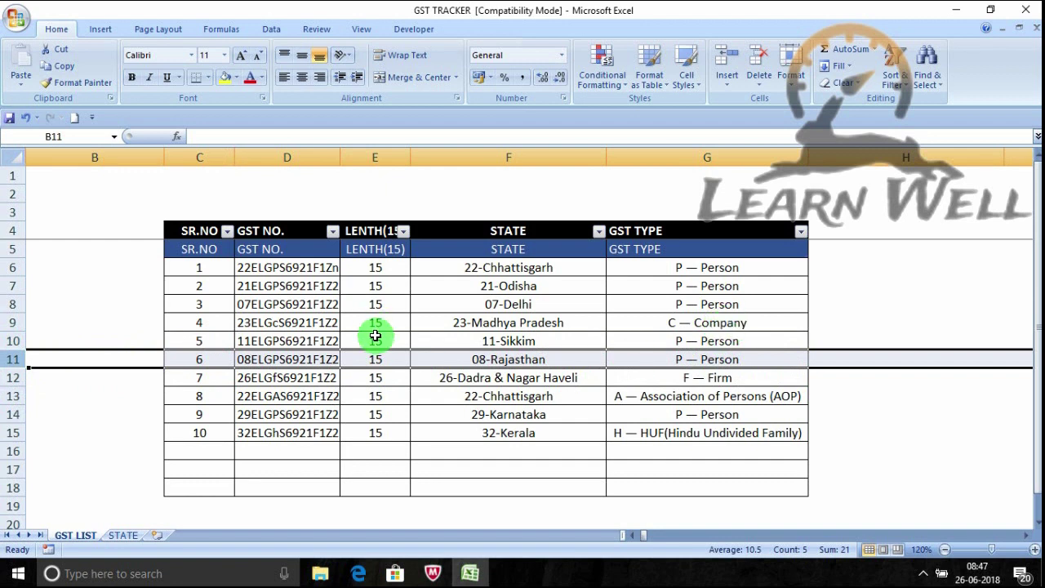
pyautogui.click(334, 397)
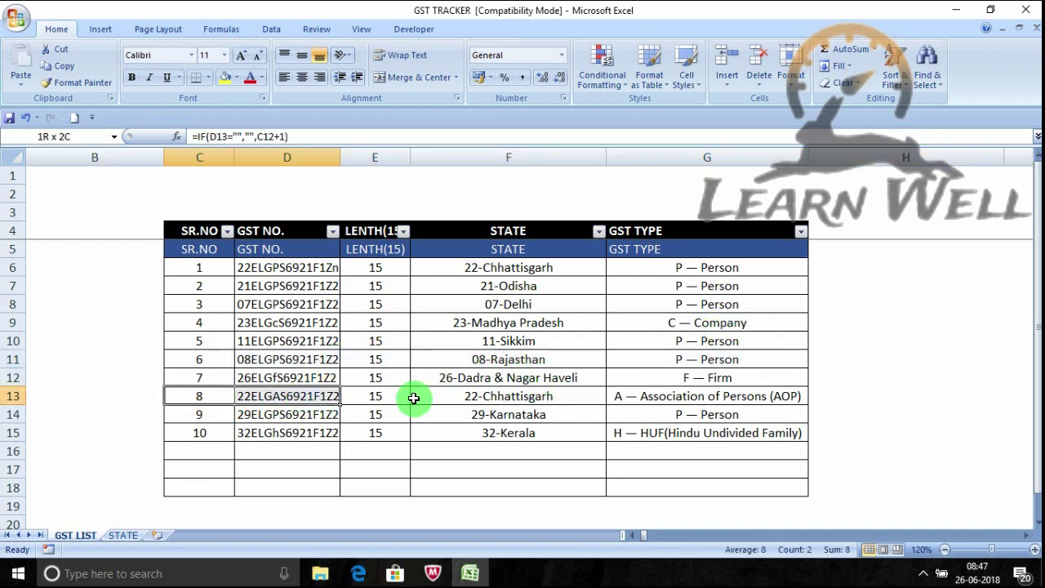
pyautogui.moveTo(202, 398); pyautogui.dragTo(731, 396)
pyautogui.click(310, 379)
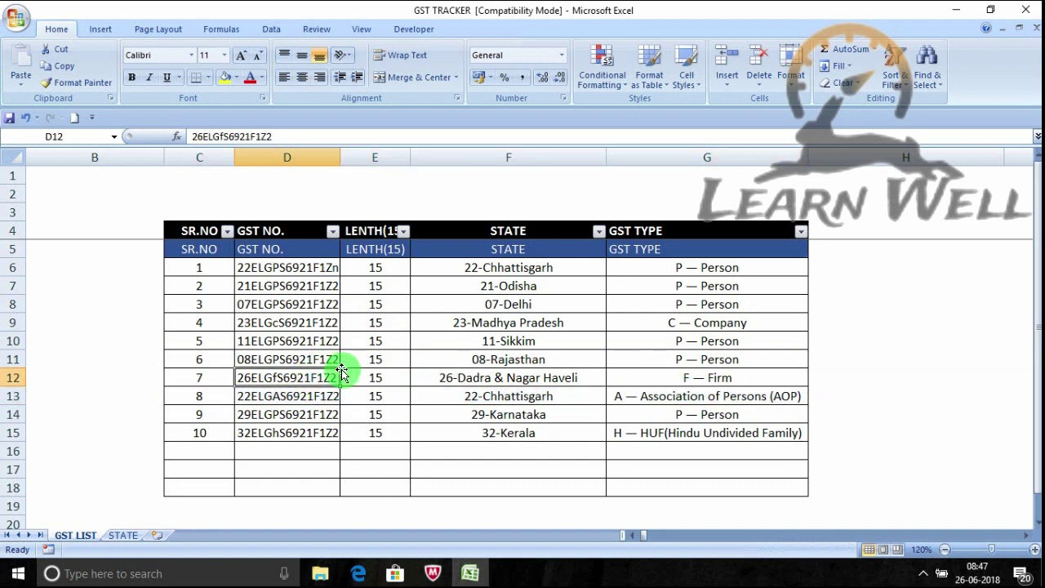
pyautogui.click(891, 263)
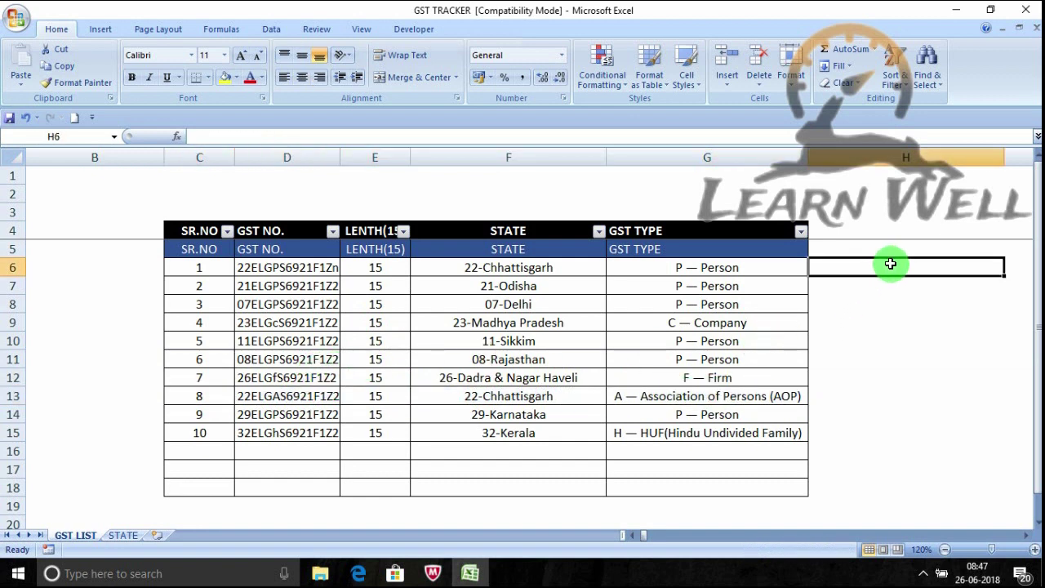
pyautogui.click(204, 277)
pyautogui.moveTo(204, 278); pyautogui.dragTo(205, 432)
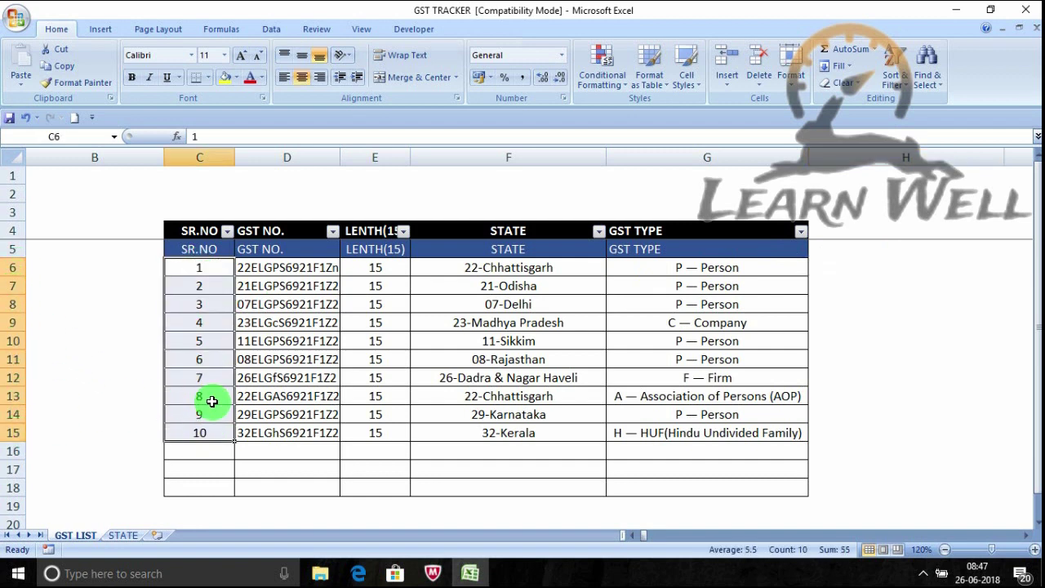
pyautogui.click(281, 339)
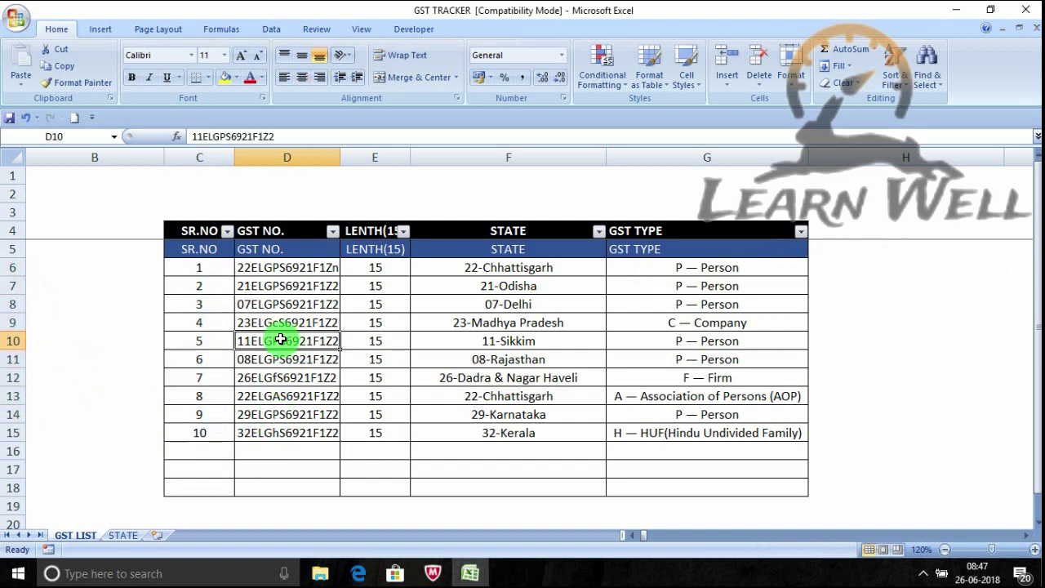
# Enter 7 in cell H6 and select the table range C5:G16
pyautogui.click(906, 265)
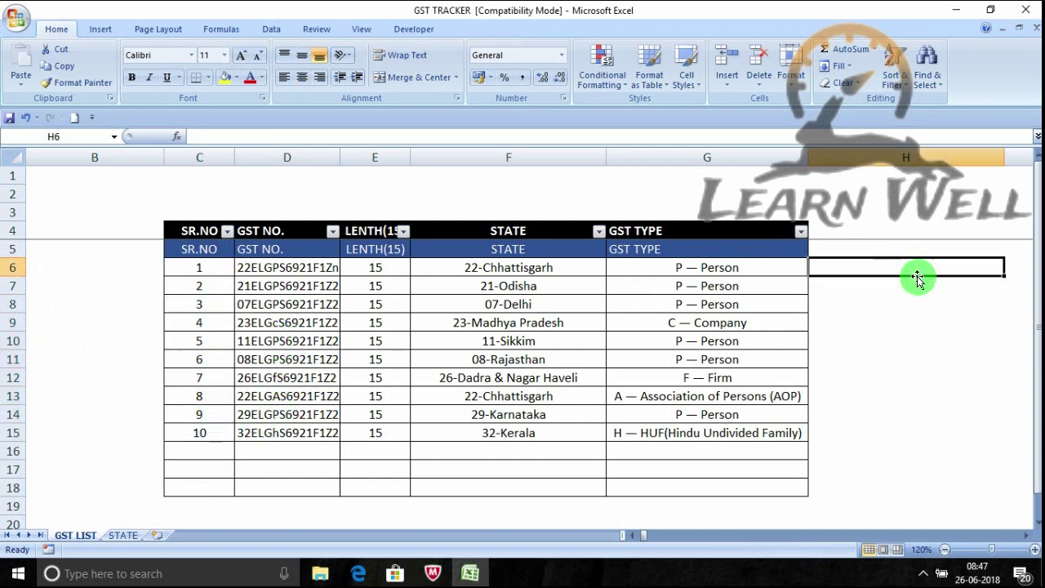
pyautogui.write('7')
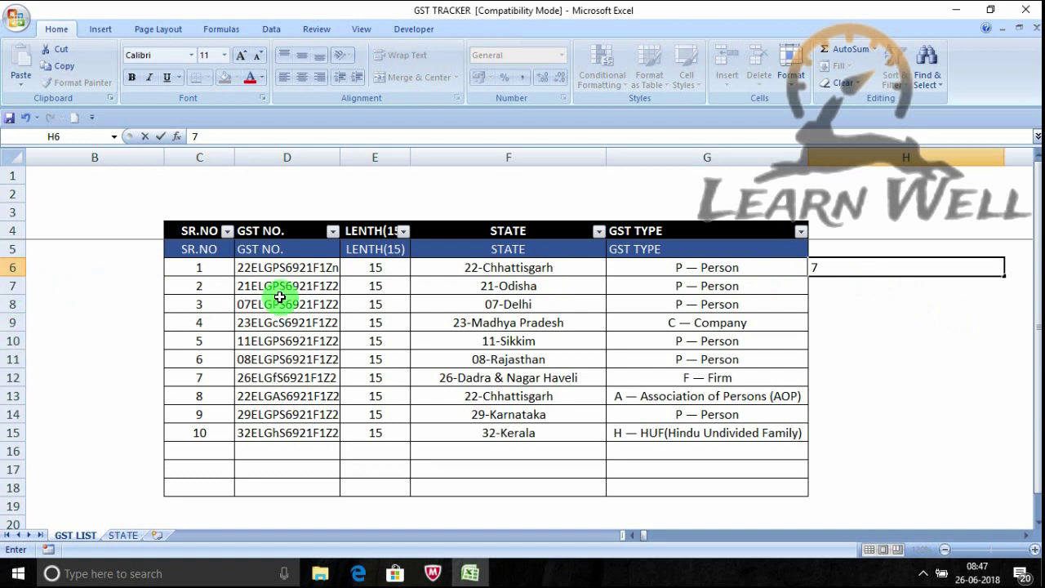
pyautogui.click(327, 302)
pyautogui.click(931, 270)
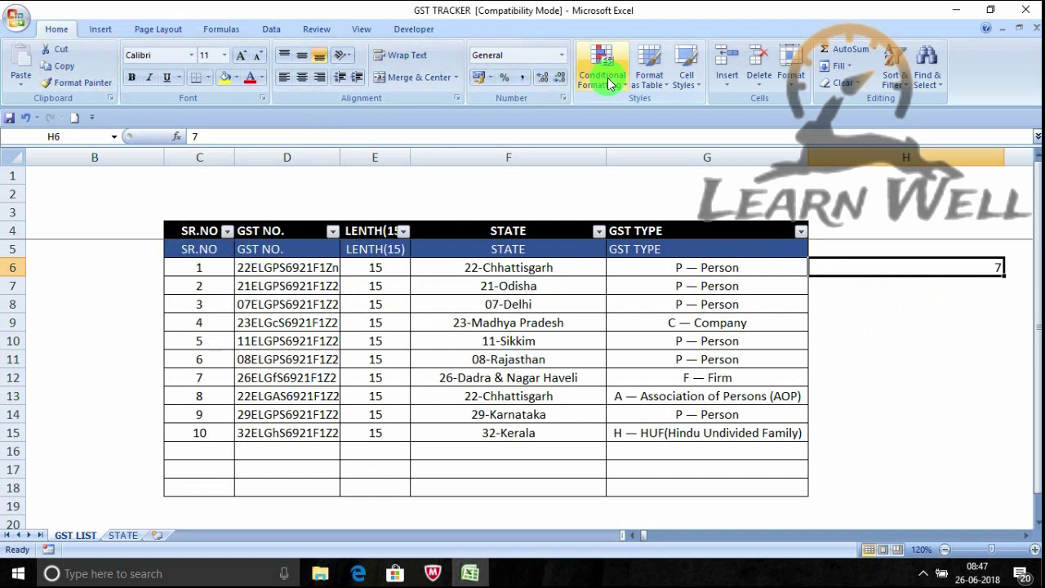
pyautogui.moveTo(209, 250)
pyautogui.mouseDown()
pyautogui.moveTo(725, 458)
pyautogui.moveTo(727, 481)
pyautogui.mouseUp()
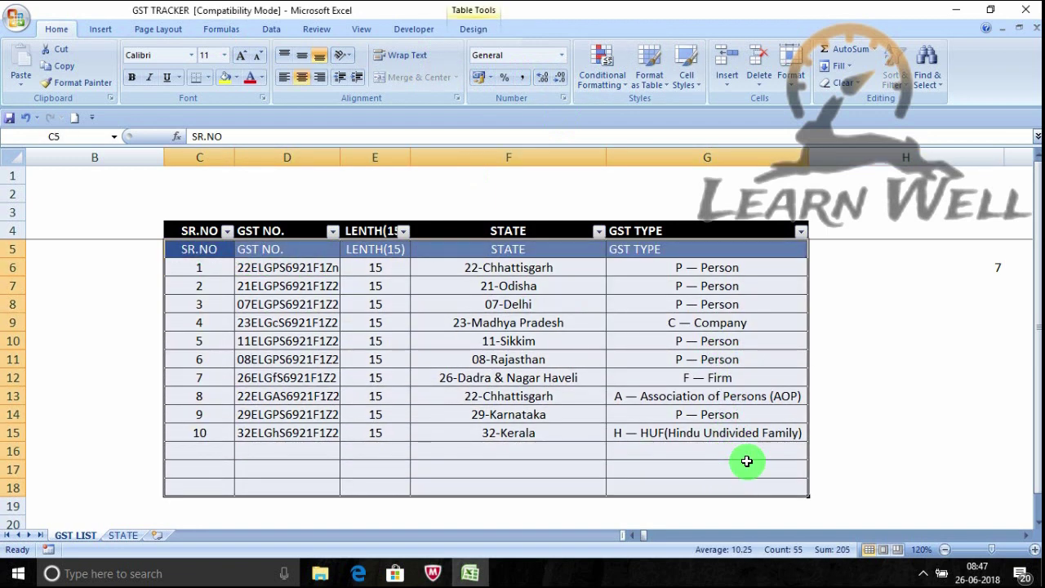
# Add a conditional formatting New Rule of type 'Use a formula' with =$H$6=row()
pyautogui.click(602, 80)
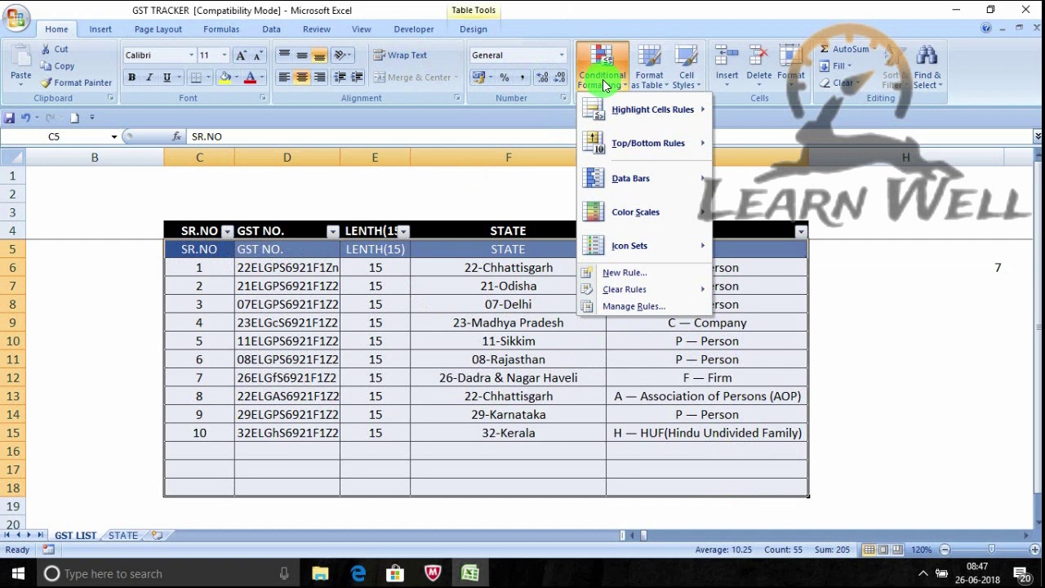
pyautogui.click(637, 278)
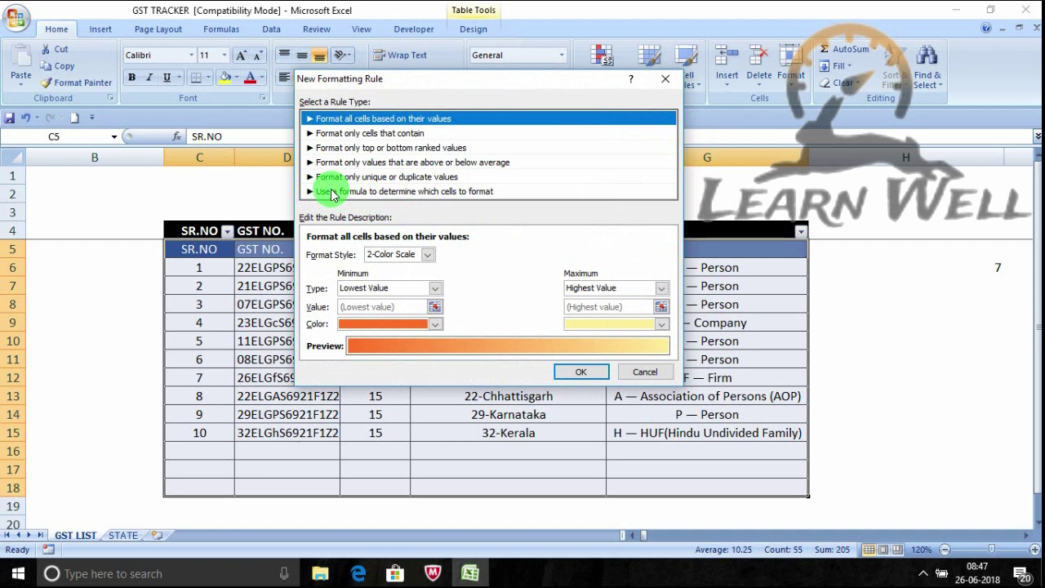
pyautogui.click(331, 193)
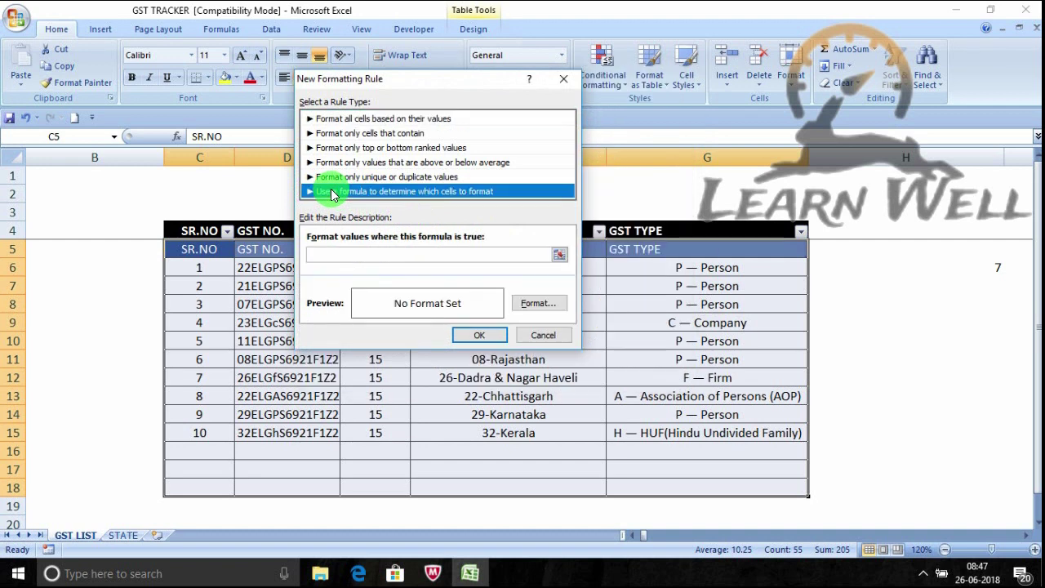
pyautogui.click(354, 253)
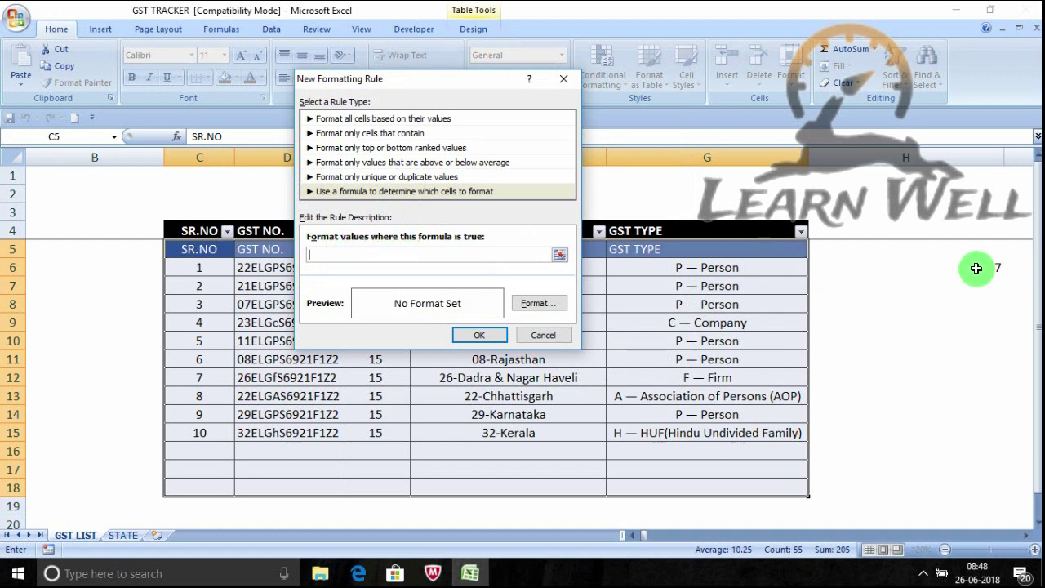
pyautogui.click(978, 268)
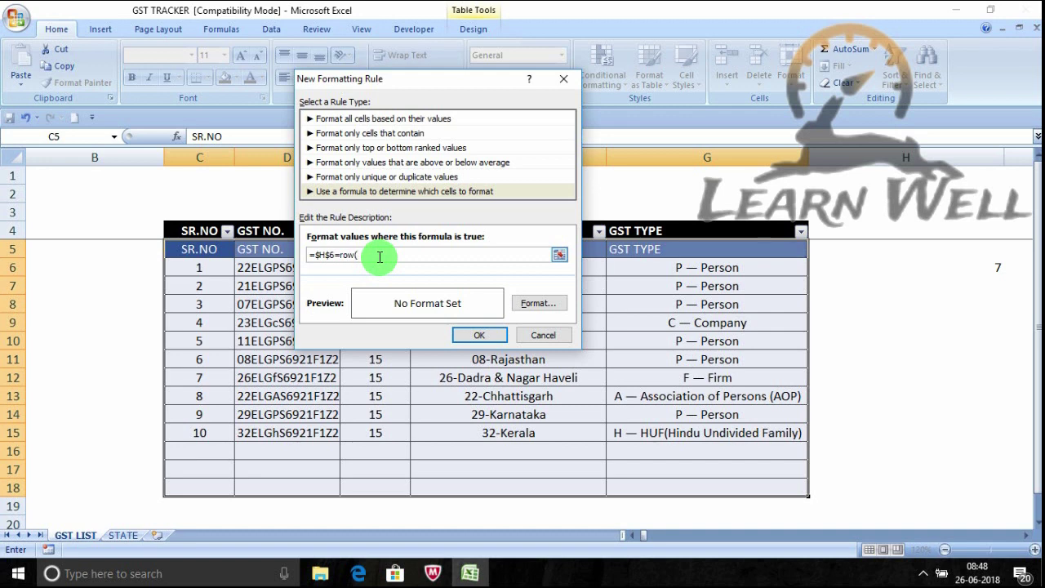
pyautogui.moveTo(379, 257); pyautogui.dragTo(356, 254)
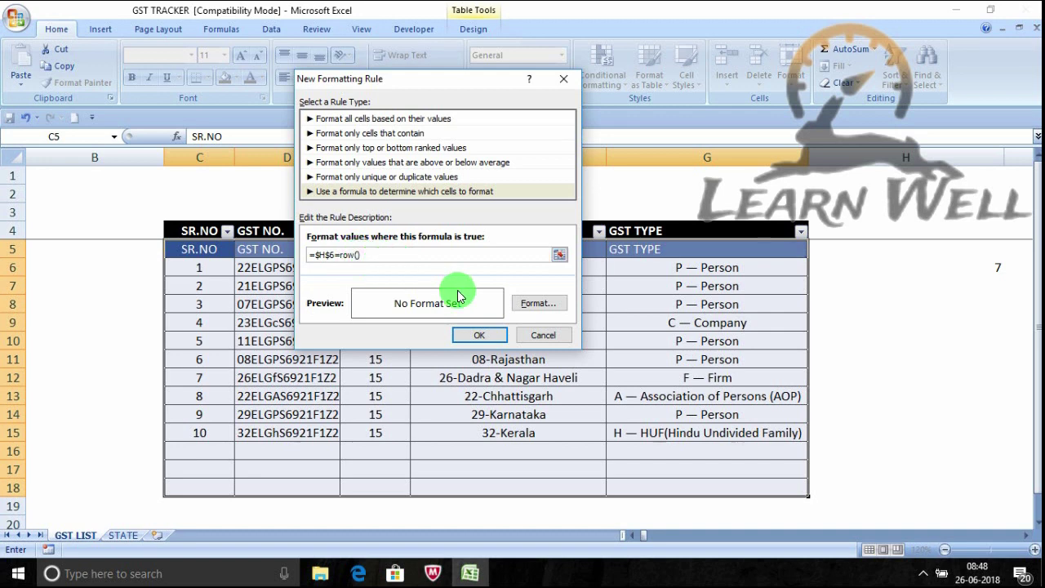
# Give the rule's format a dark red fill
pyautogui.click(527, 307)
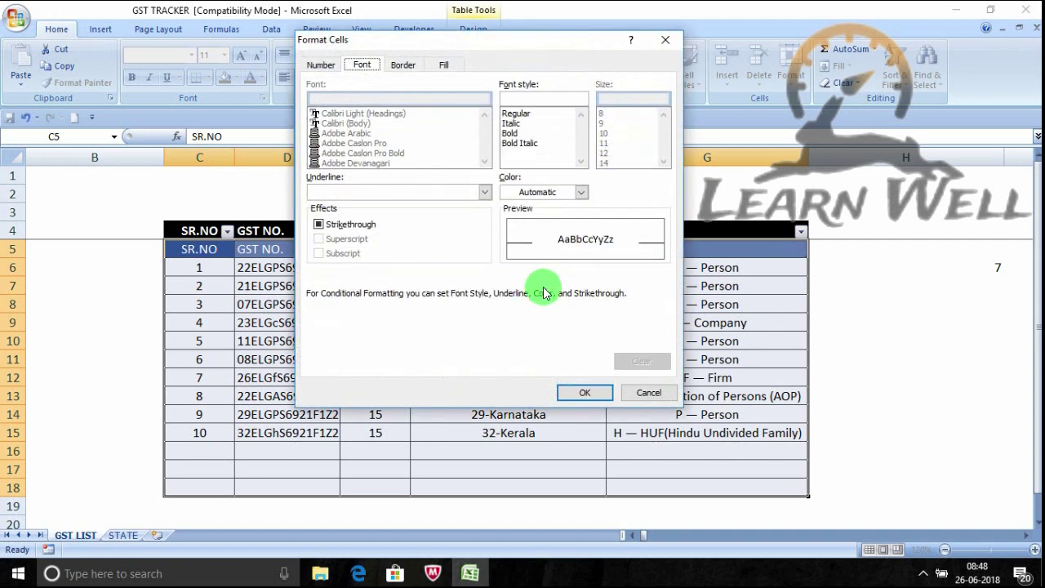
pyautogui.click(452, 69)
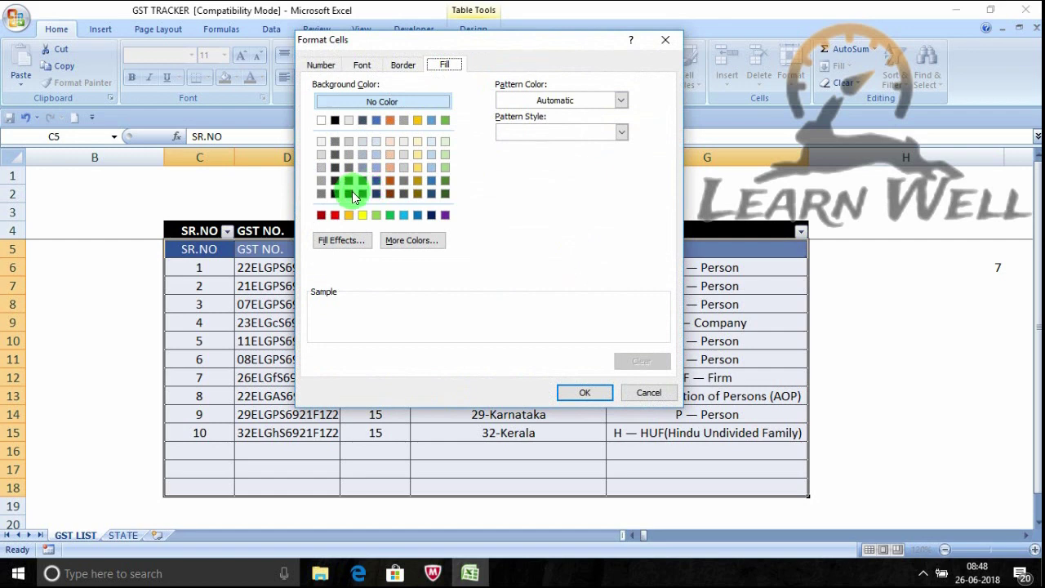
pyautogui.click(322, 215)
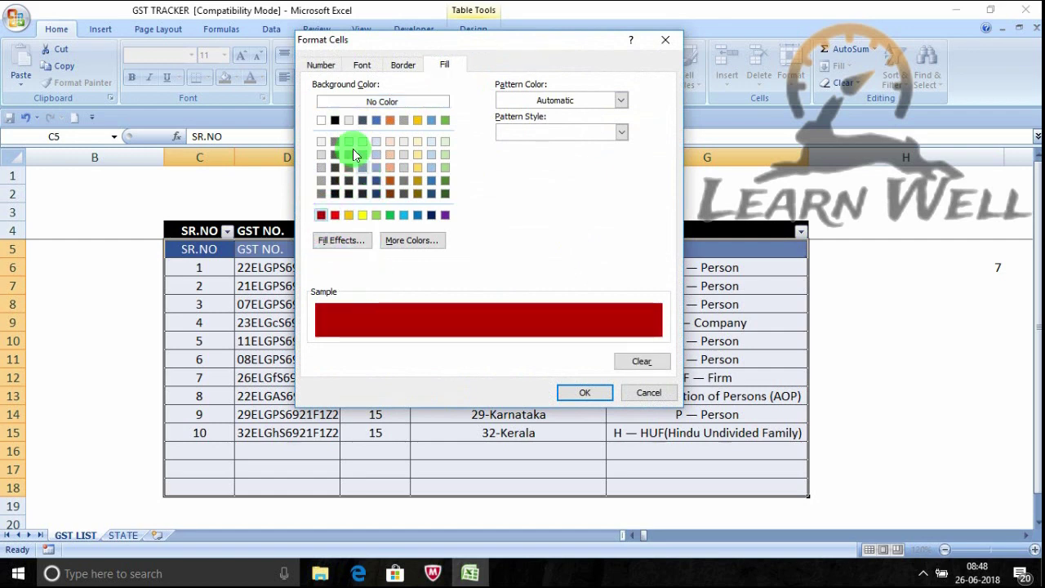
# Make the rule's text bold with a chosen font colour and apply the rule
pyautogui.click(364, 65)
pyautogui.click(514, 134)
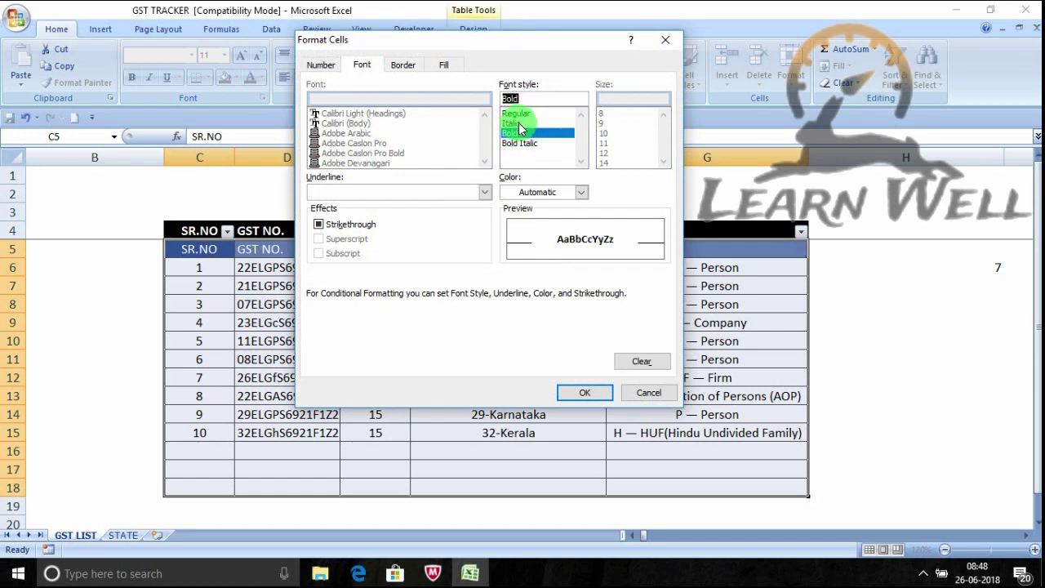
pyautogui.click(522, 123)
pyautogui.click(514, 133)
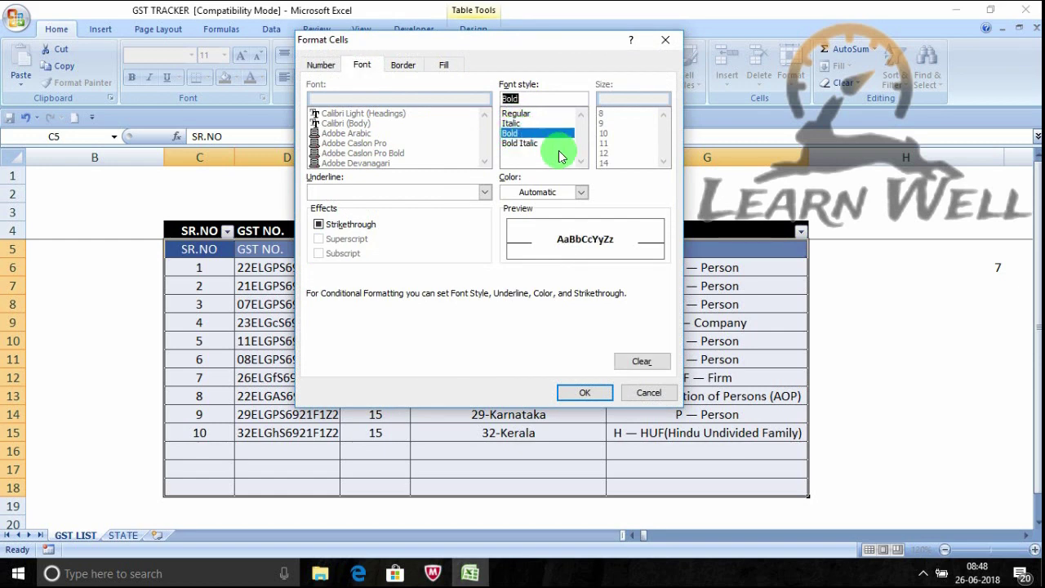
pyautogui.click(549, 192)
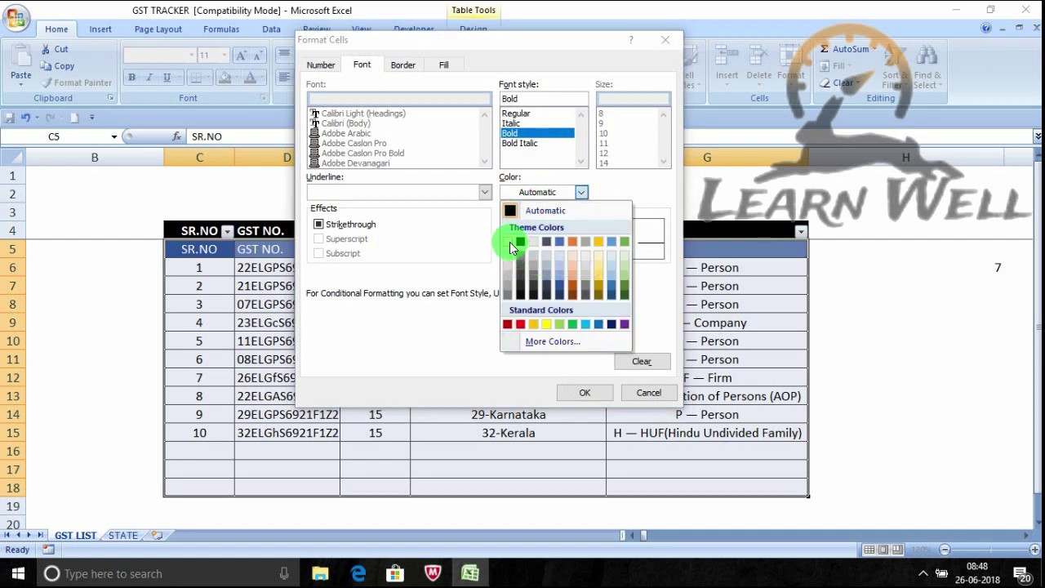
pyautogui.click(563, 258)
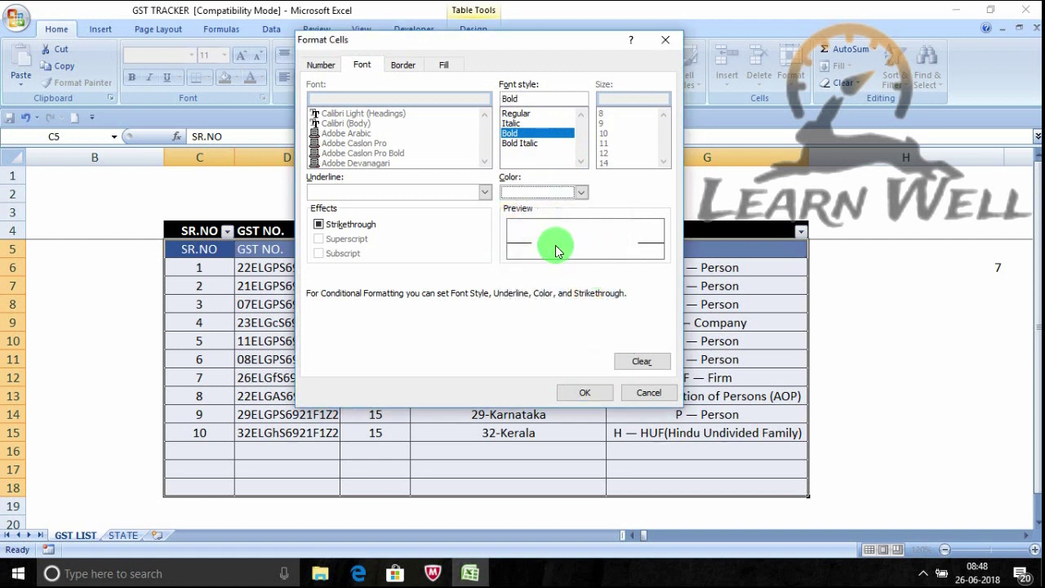
pyautogui.click(597, 396)
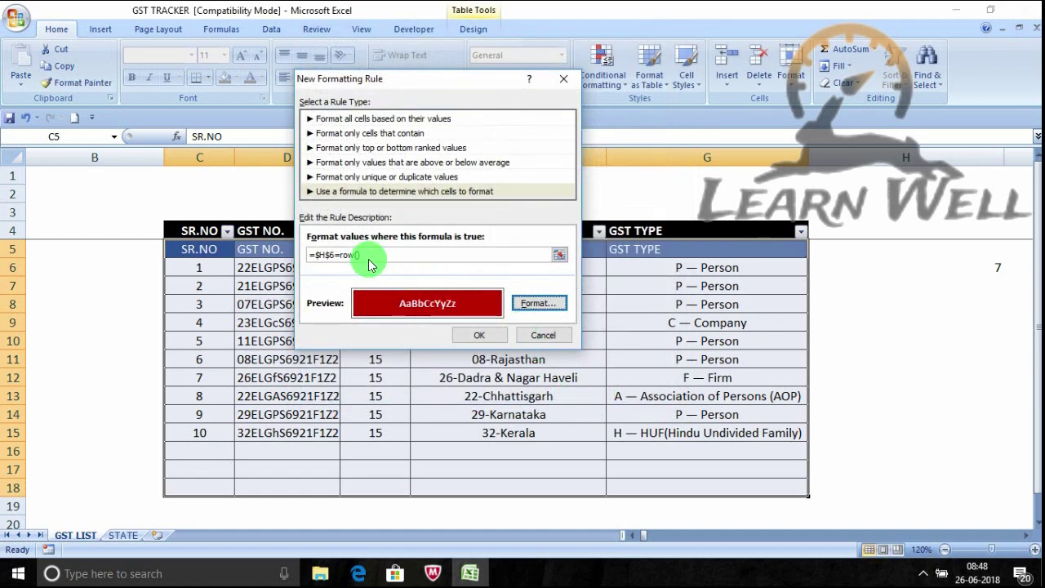
pyautogui.click(484, 336)
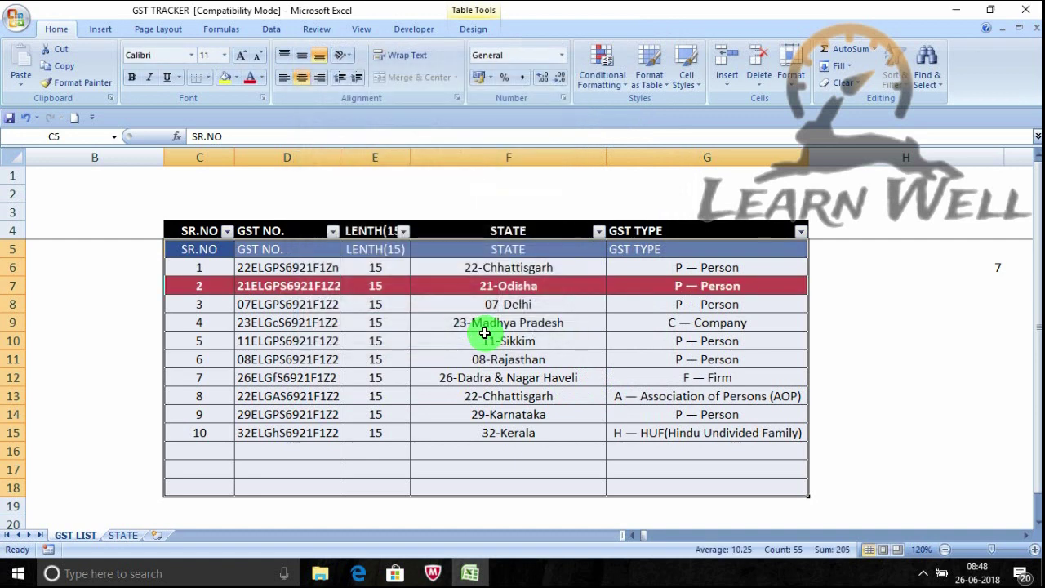
# Check the new highlight on row 7 (21-Odisha) by selecting STATE, GST TYPE and H6 cells
pyautogui.click(518, 306)
pyautogui.click(501, 318)
pyautogui.click(513, 288)
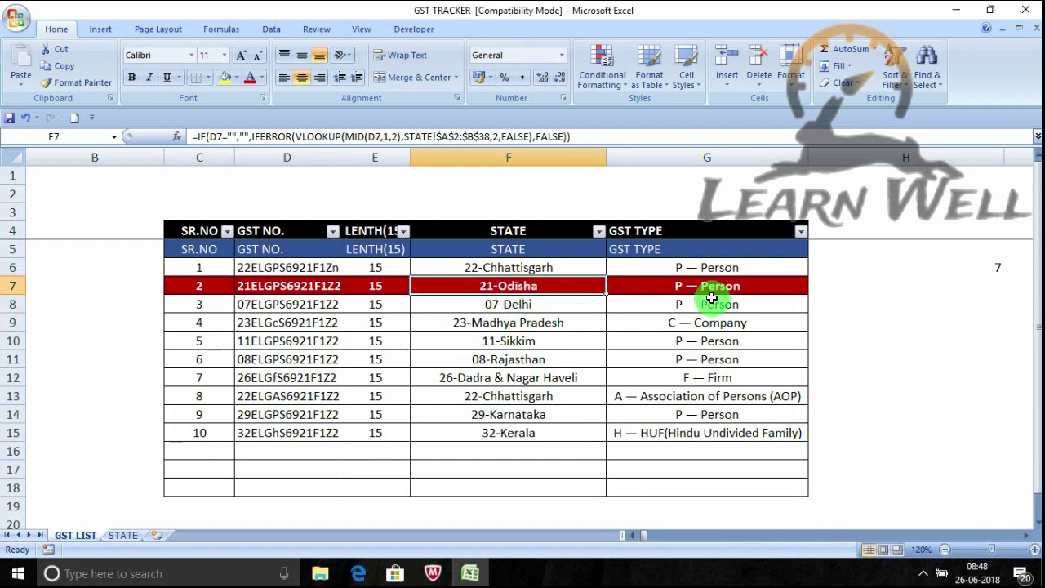
pyautogui.click(957, 276)
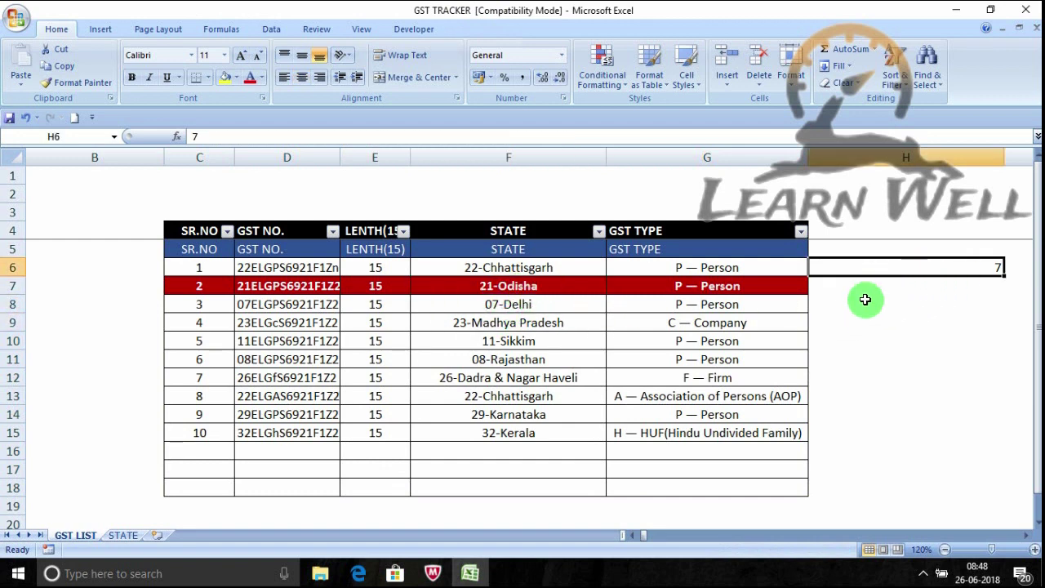
pyautogui.write('8')
pyautogui.click(690, 360)
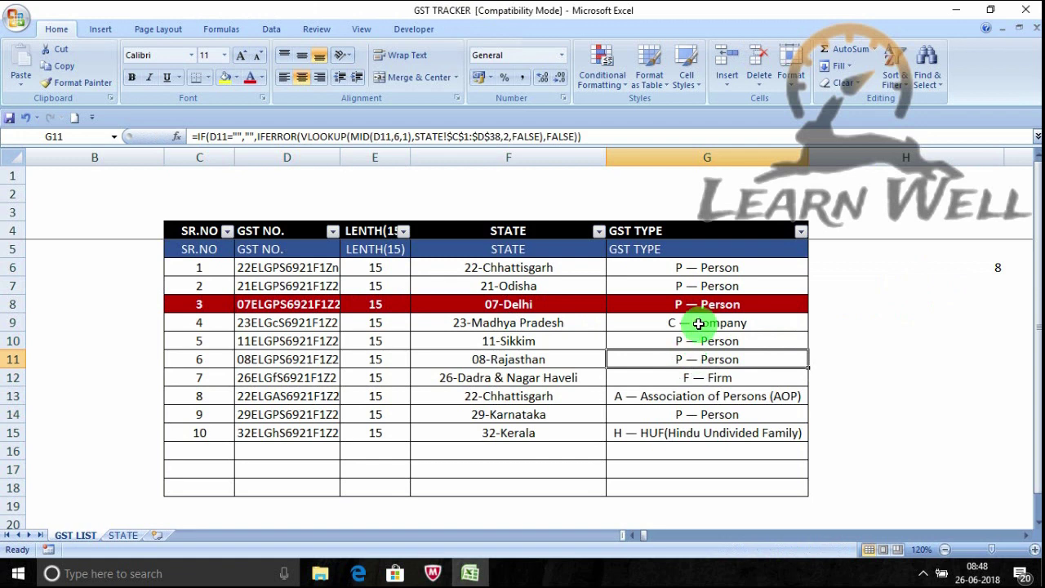
# Enter 9 in H6 so the red highlight moves to row 9 (23-Madhya Pradesh)
pyautogui.click(976, 268)
pyautogui.write('9')
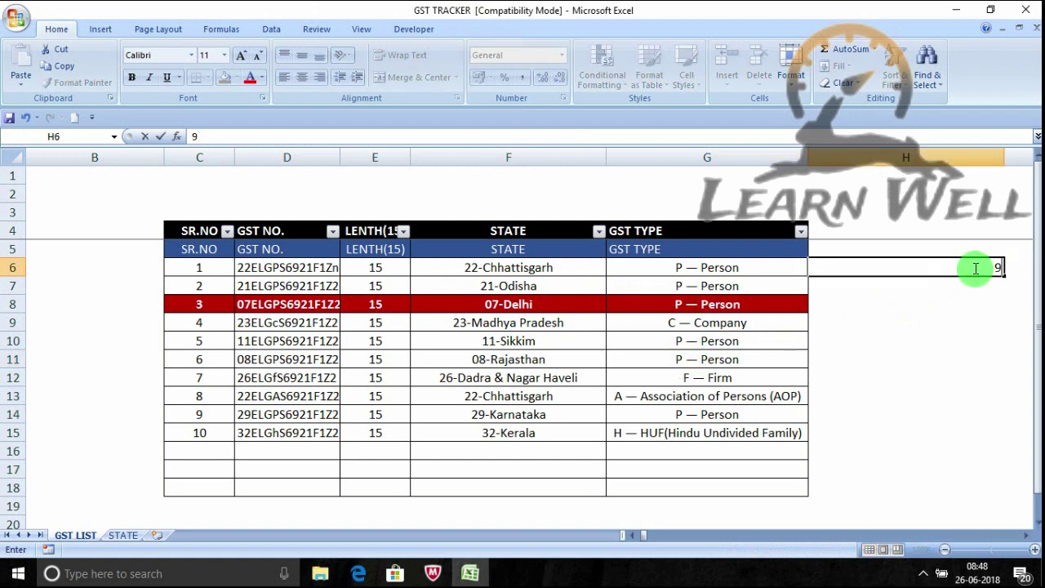
pyautogui.press('Return')
pyautogui.click(975, 269)
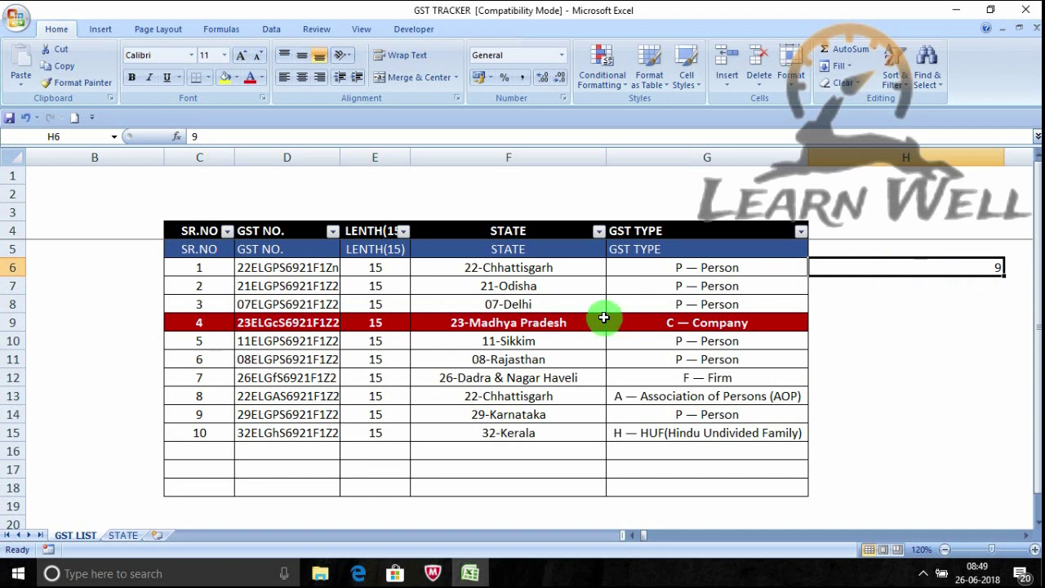
pyautogui.click(282, 343)
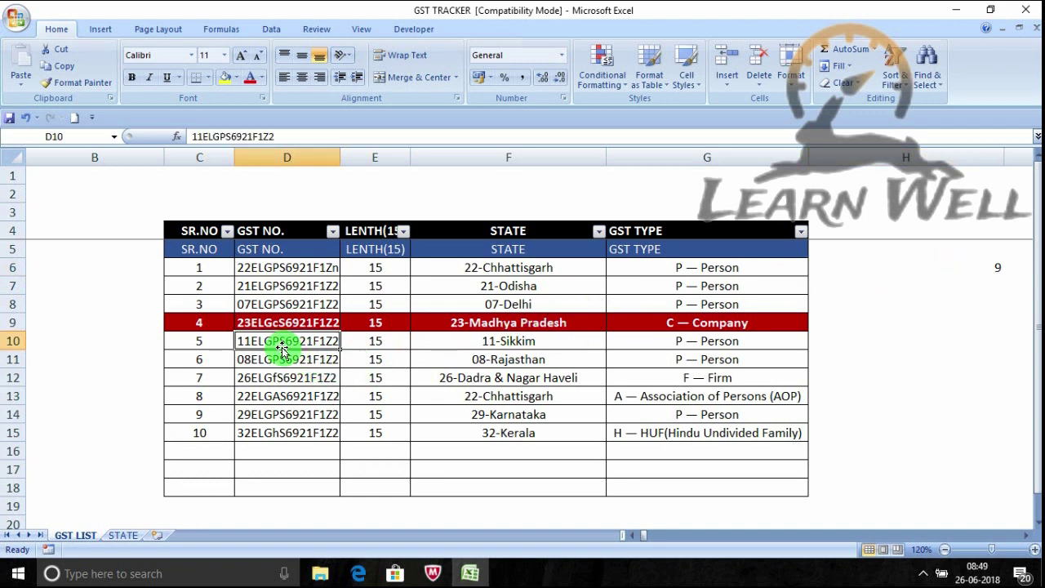
pyautogui.click(277, 374)
pyautogui.moveTo(215, 378); pyautogui.dragTo(704, 378)
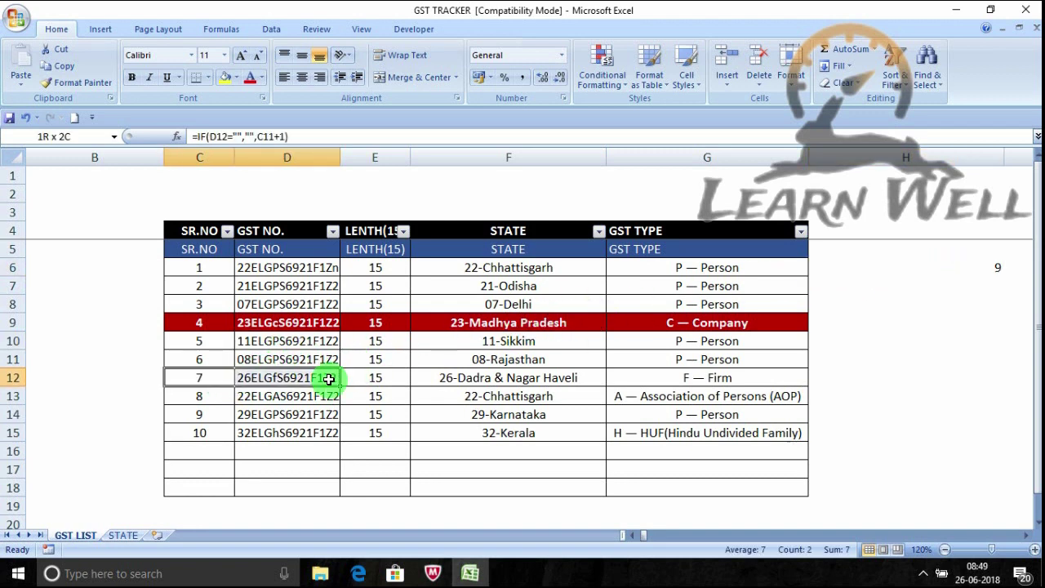
pyautogui.click(967, 269)
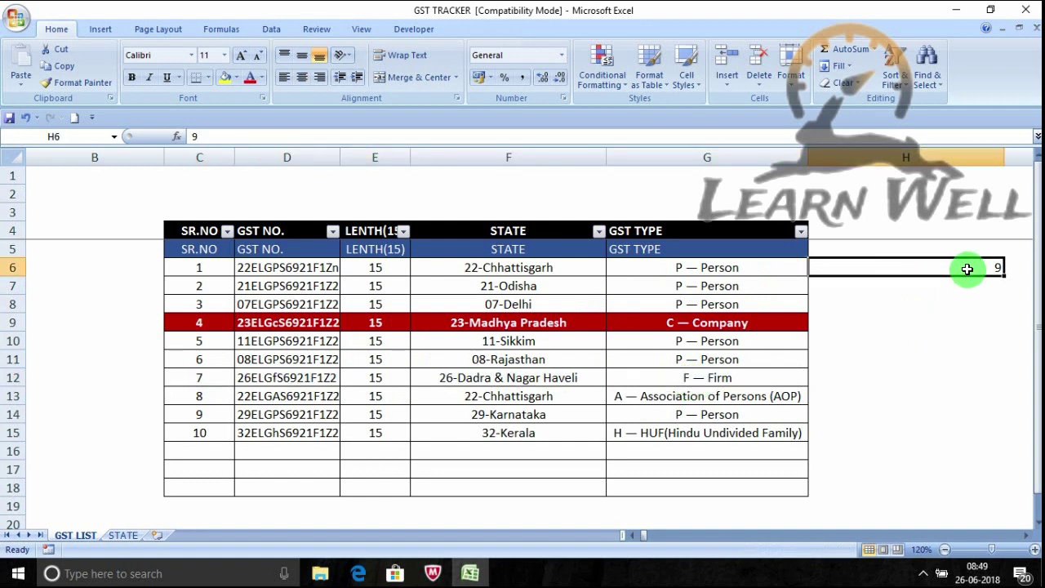
pyautogui.click(298, 377)
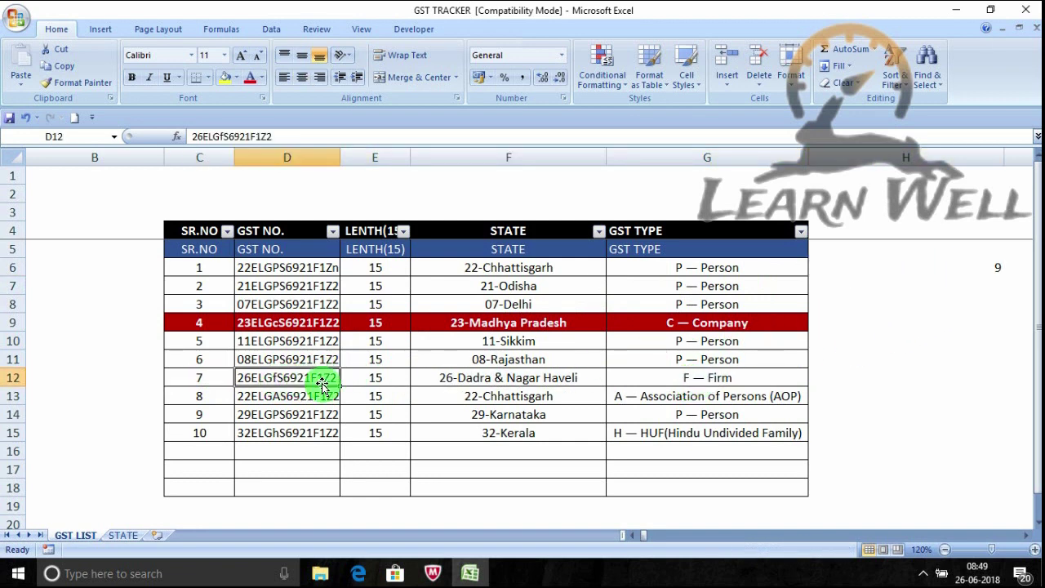
pyautogui.click(431, 285)
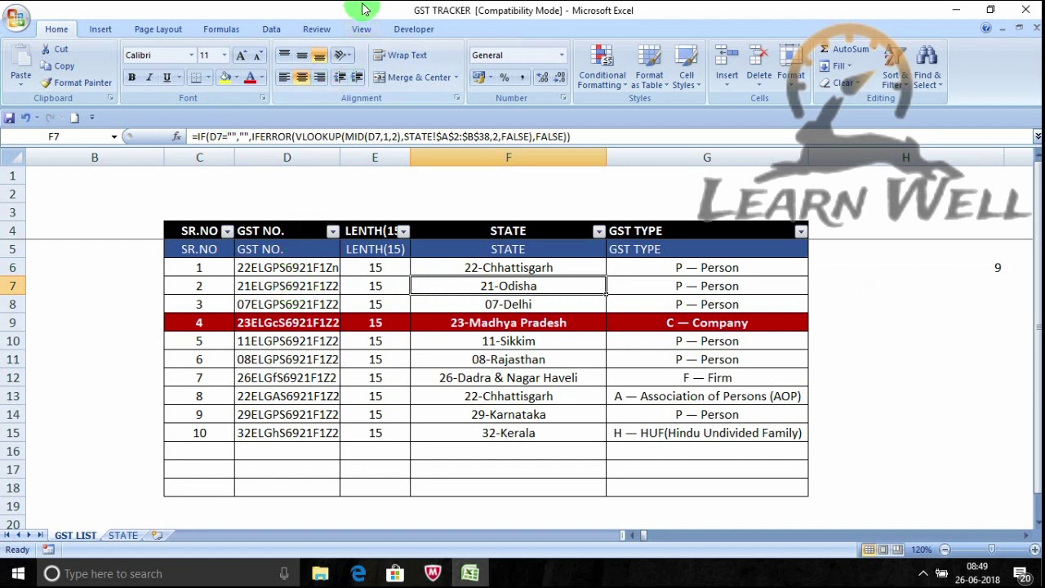
# Enable Show Developer tab in Excel Options, then open Sheet1's code with View Code
pyautogui.click(412, 31)
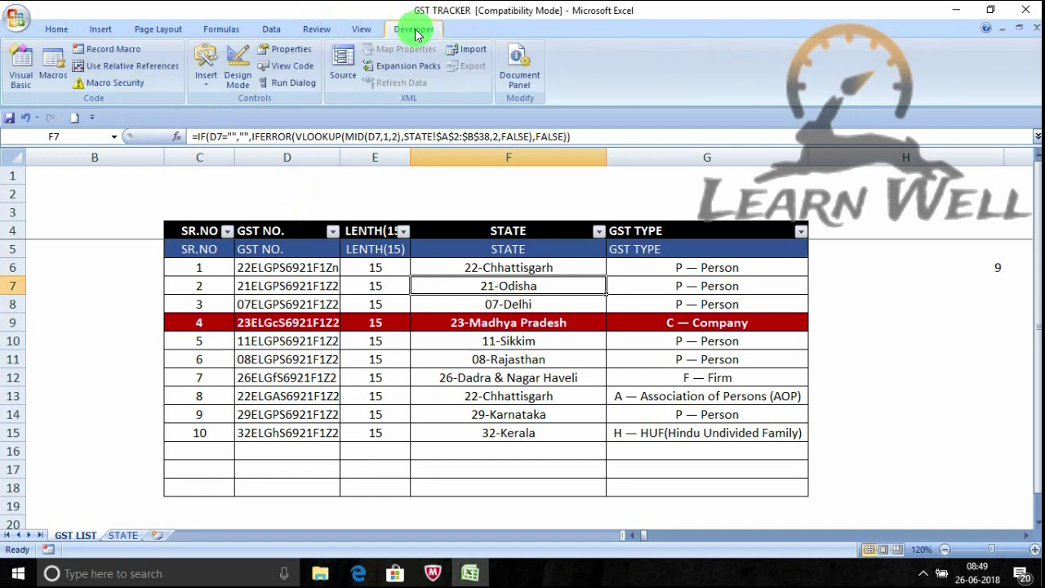
pyautogui.click(16, 18)
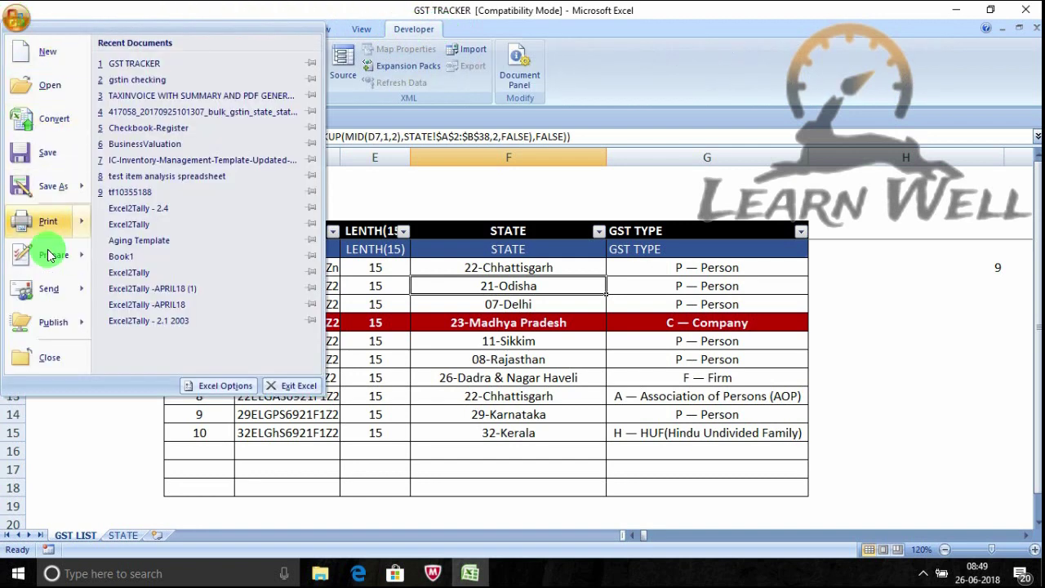
pyautogui.click(219, 387)
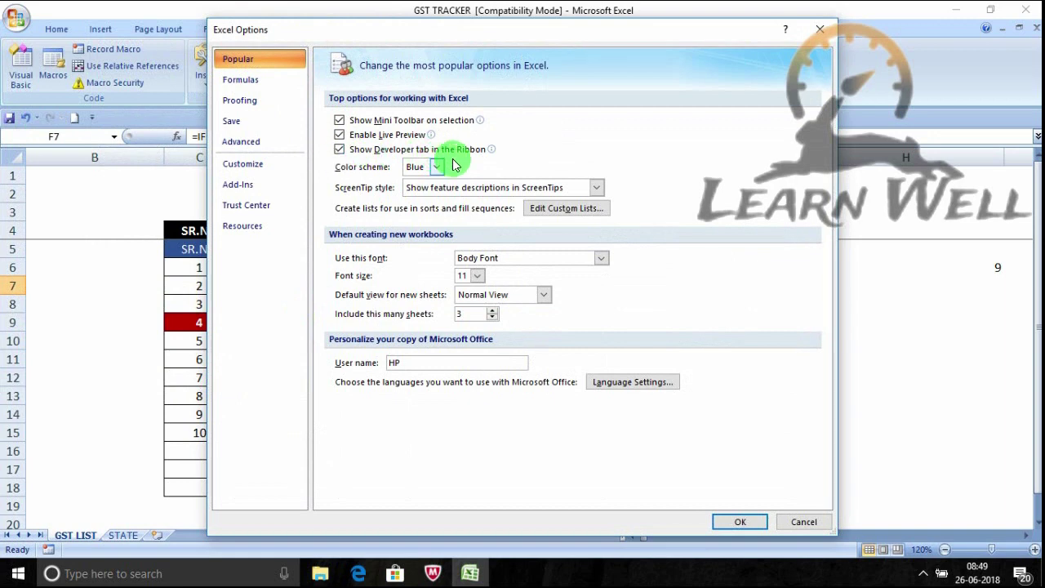
pyautogui.click(819, 31)
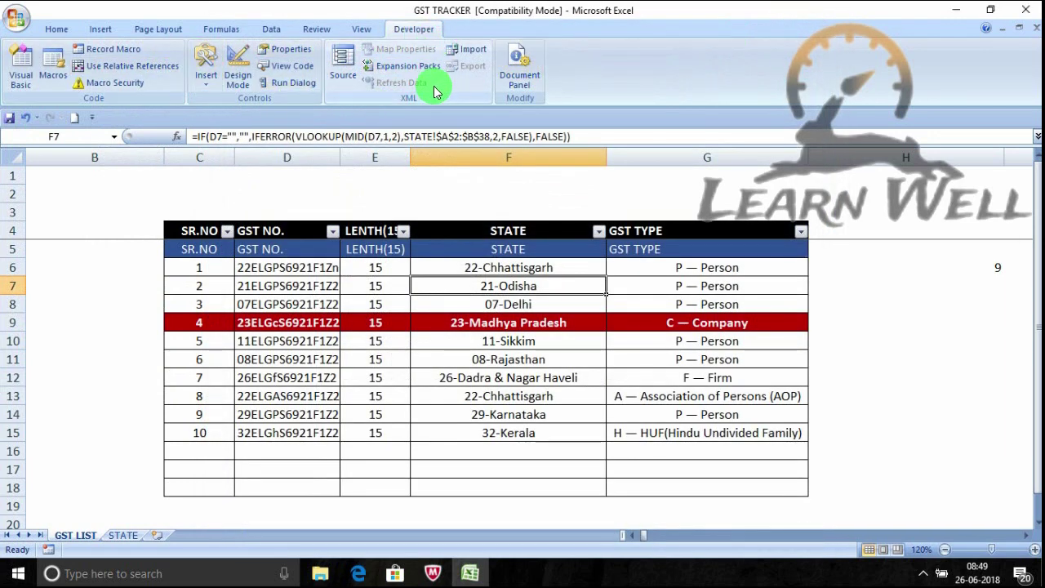
pyautogui.rightClick(576, 29)
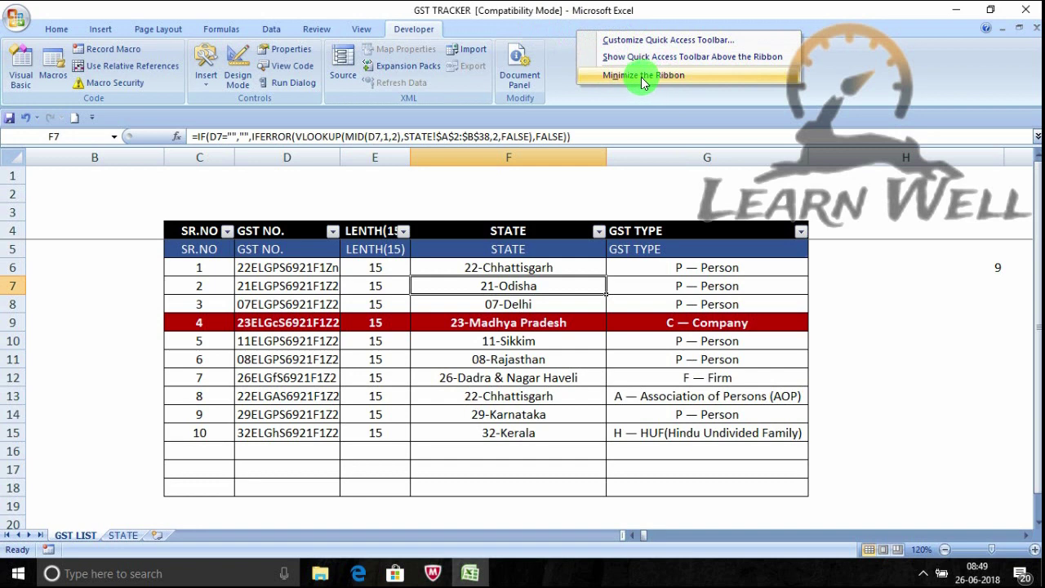
pyautogui.click(712, 11)
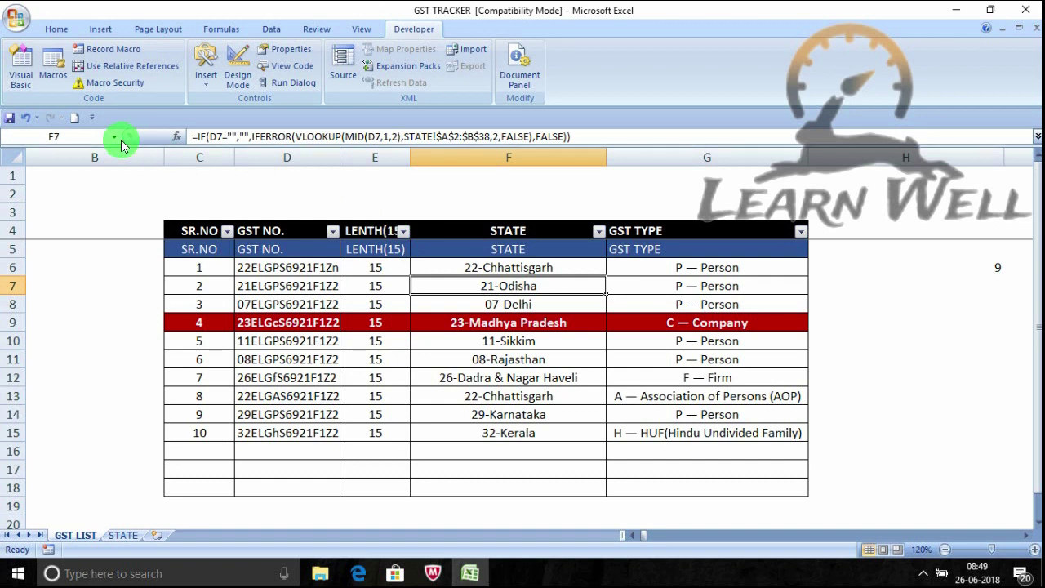
pyautogui.click(23, 72)
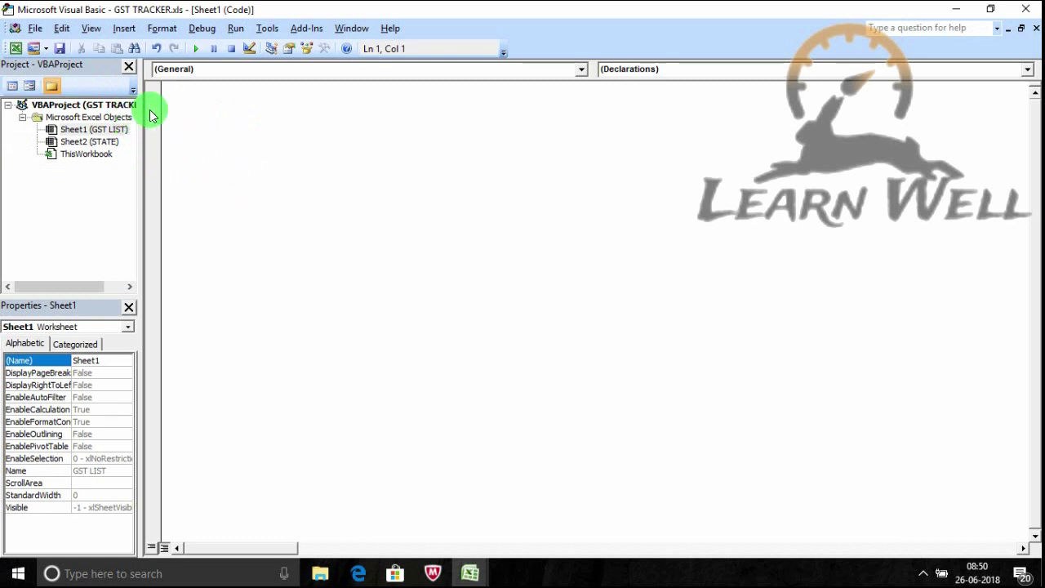
pyautogui.click(93, 132)
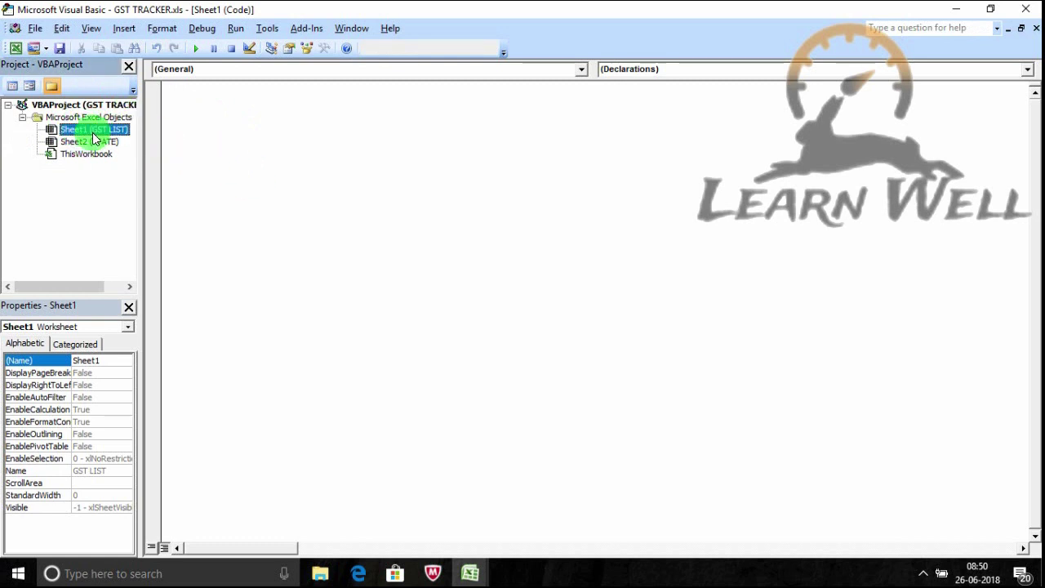
pyautogui.click(90, 141)
pyautogui.click(472, 571)
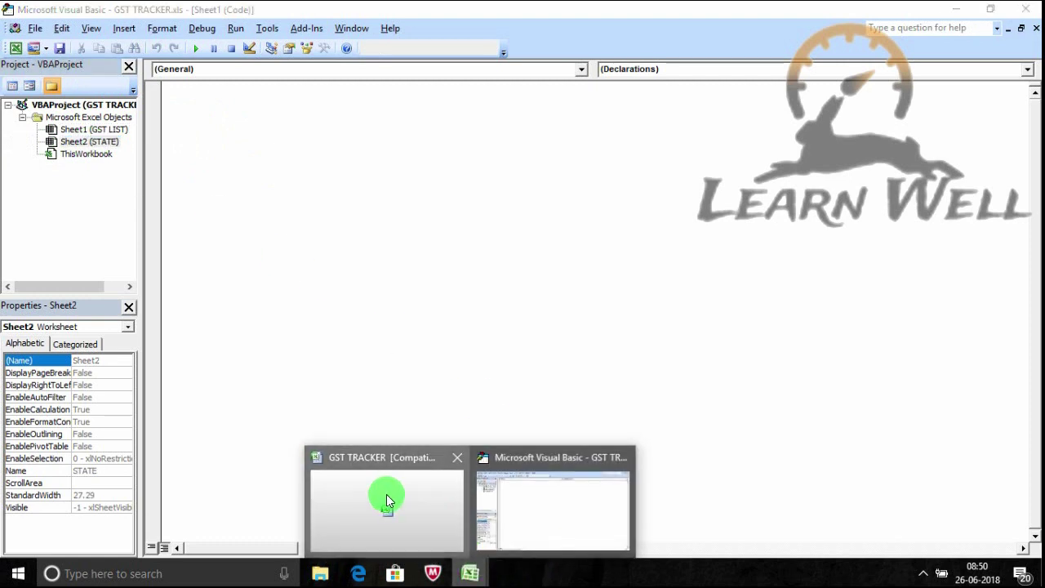
pyautogui.click(387, 500)
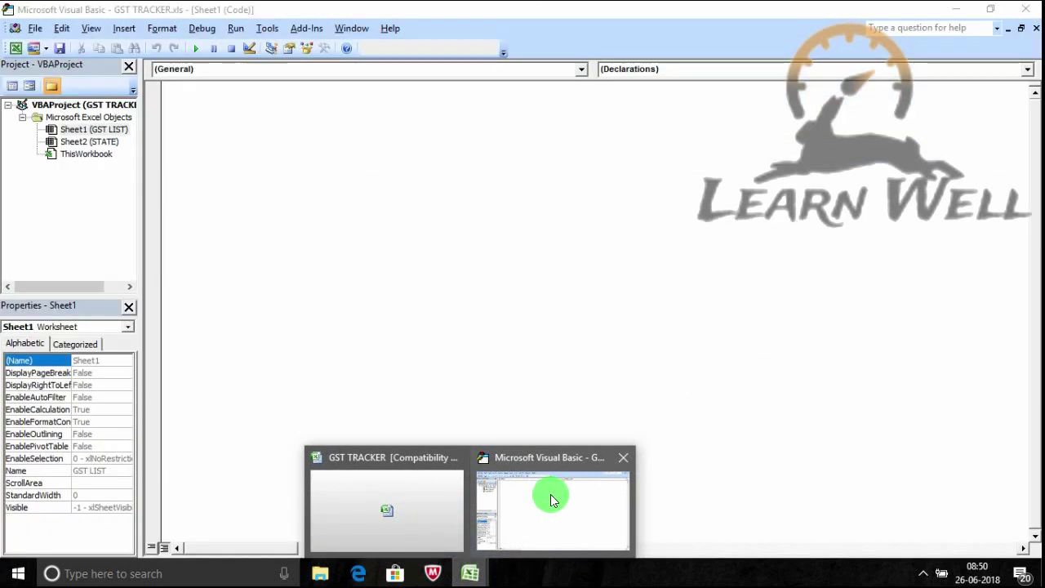
pyautogui.moveTo(470, 573)
pyautogui.click(553, 495)
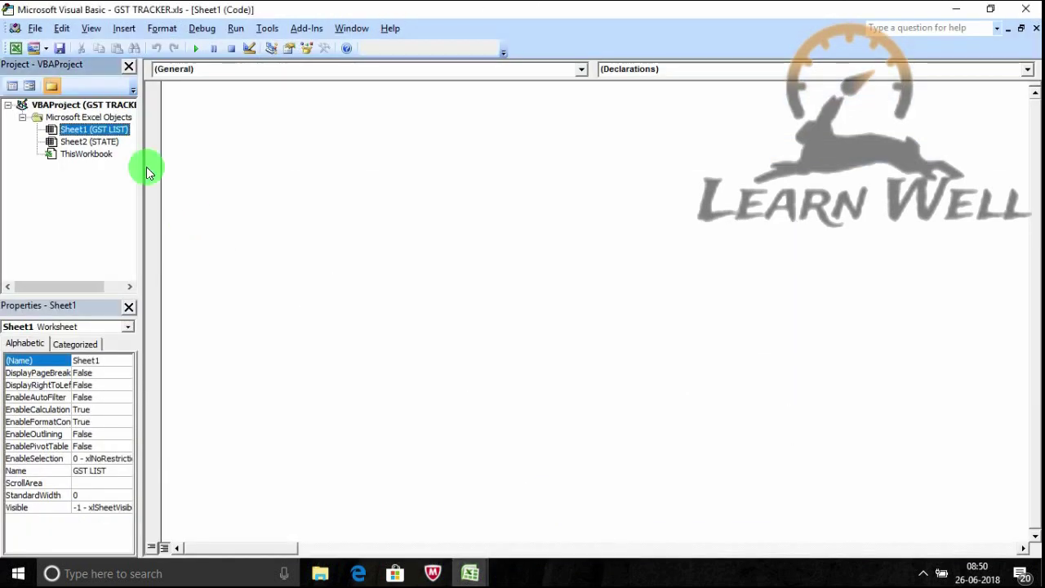
pyautogui.click(222, 73)
pyautogui.click(74, 129)
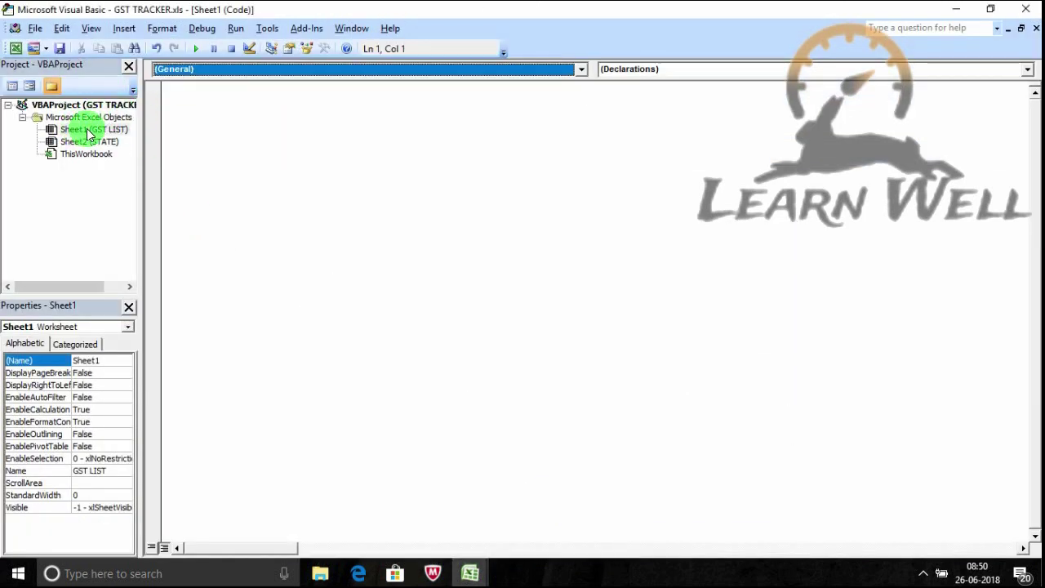
pyautogui.click(79, 131)
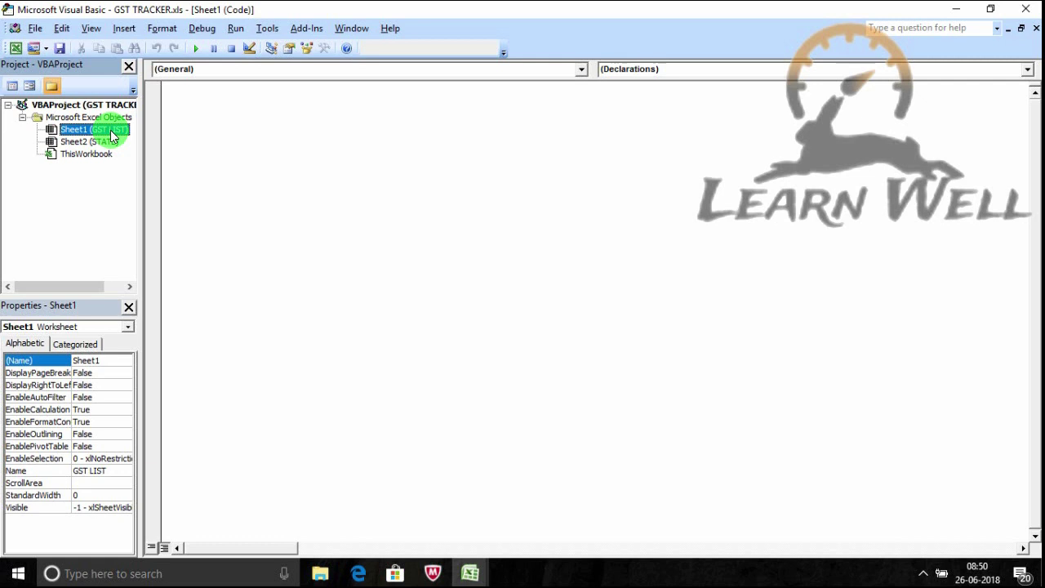
pyautogui.doubleClick(113, 135)
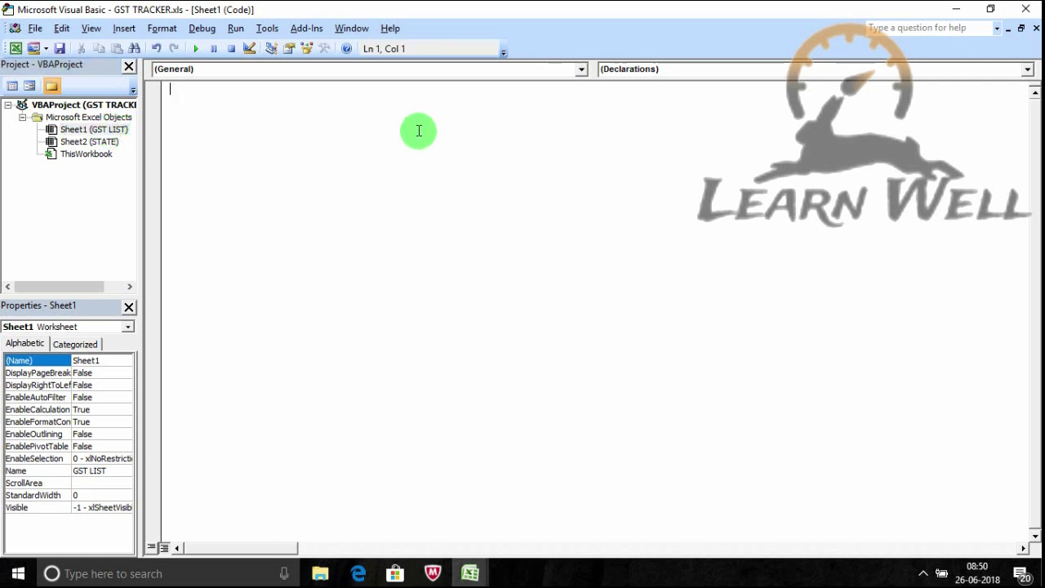
# Choose Worksheet in the Object list and SelectionChange in the Procedure list
pyautogui.click(581, 69)
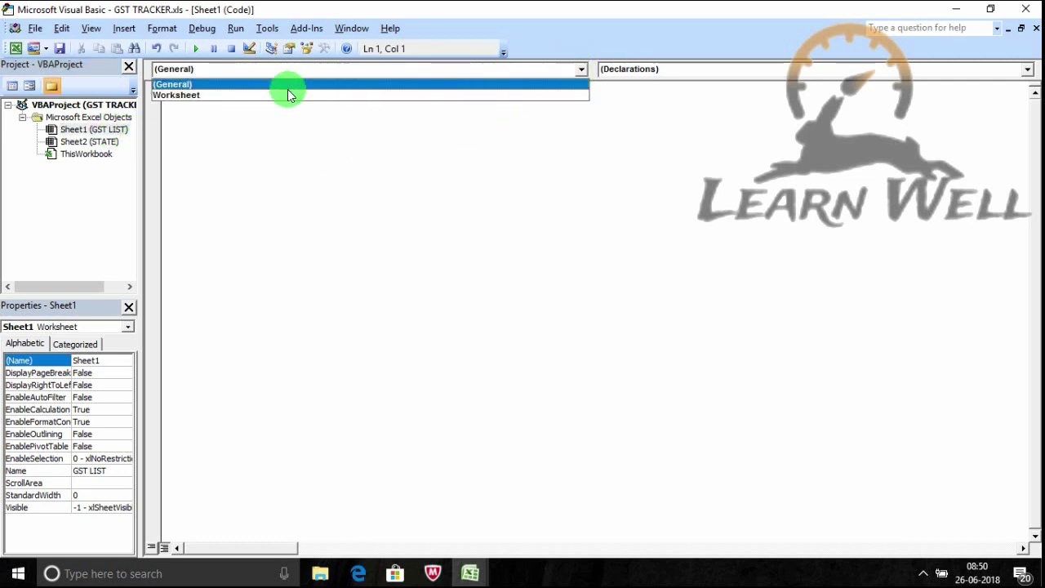
pyautogui.click(202, 94)
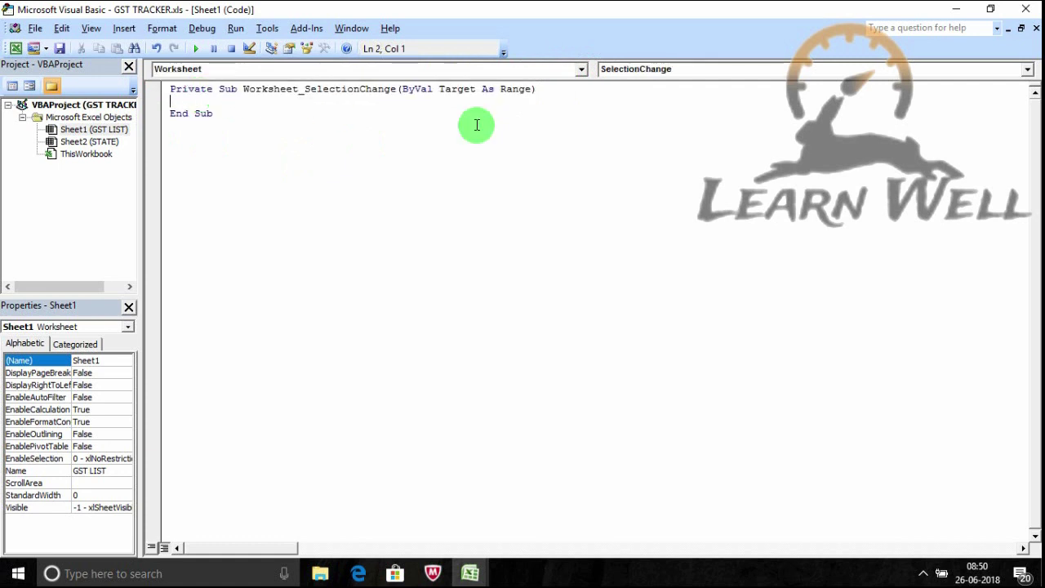
pyautogui.click(680, 72)
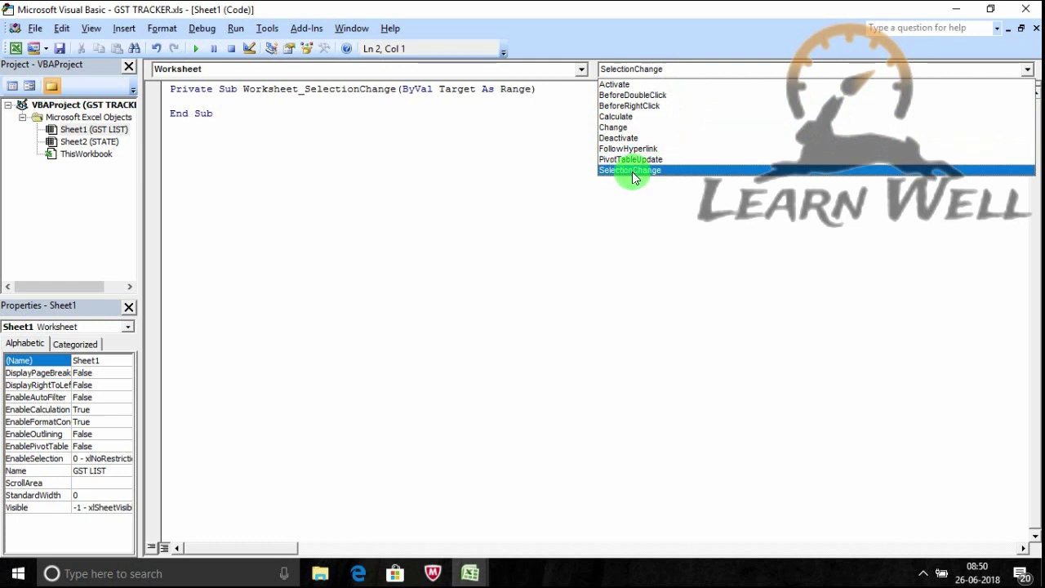
pyautogui.click(611, 171)
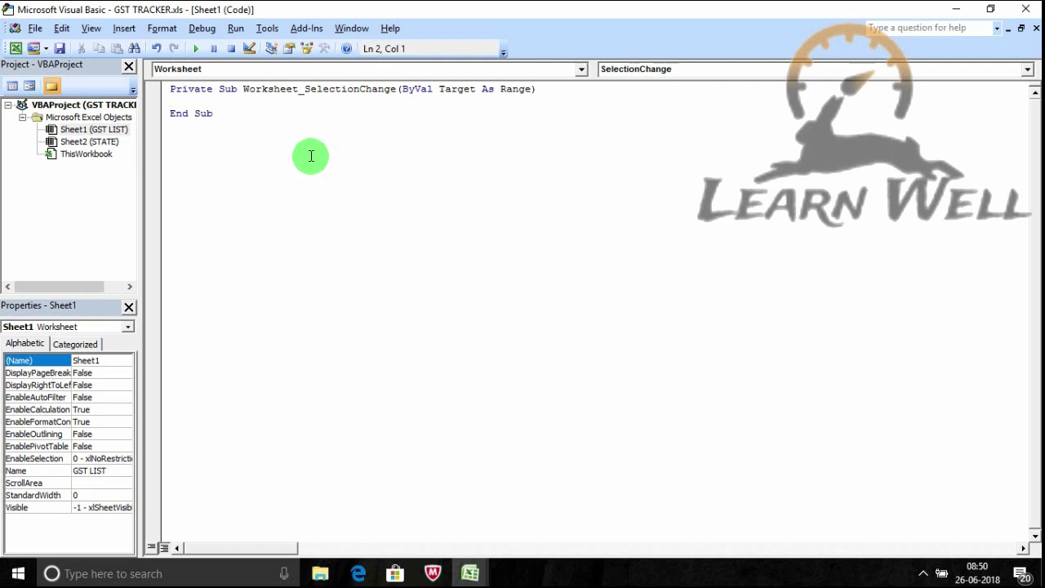
# Type If Not Intersect(Target, Range(" on line 2, then switch to the Excel sheet
pyautogui.write('if')
pyautogui.write(' not ')
pyautogui.write('int')
pyautogui.write('ersect')
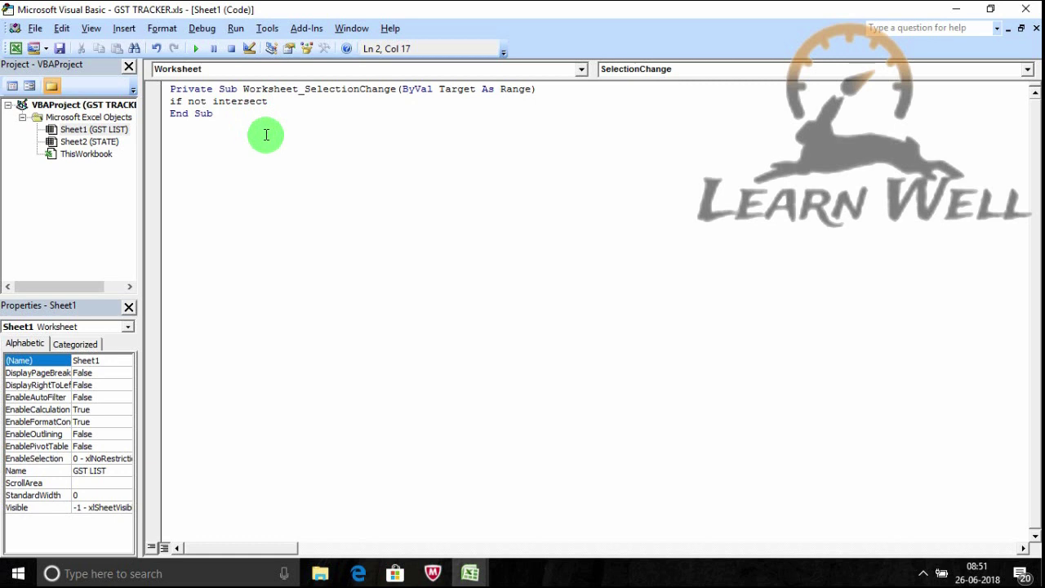
pyautogui.write('(')
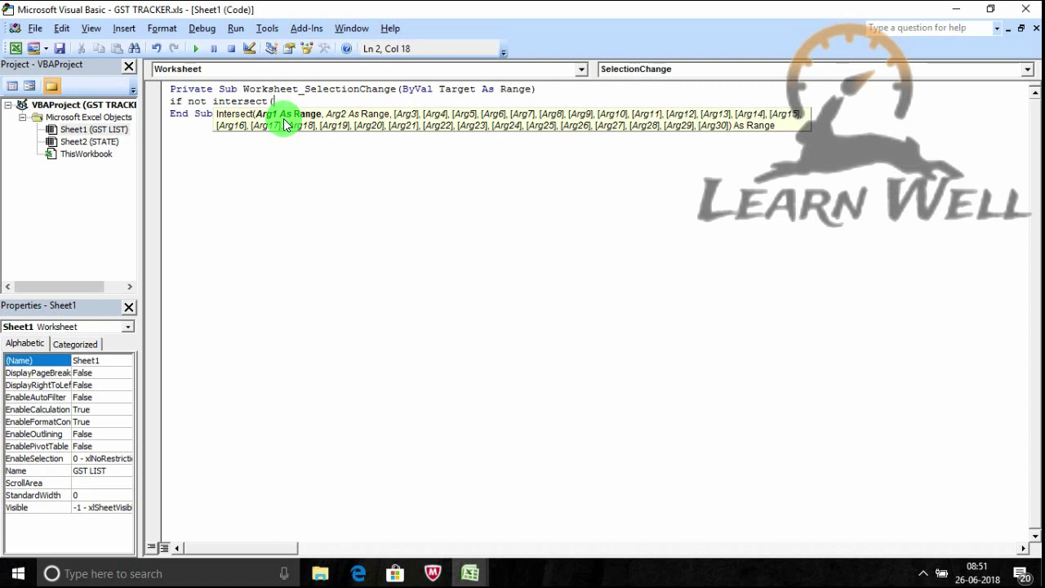
pyautogui.write('Target')
pyautogui.write(',')
pyautogui.write('Range')
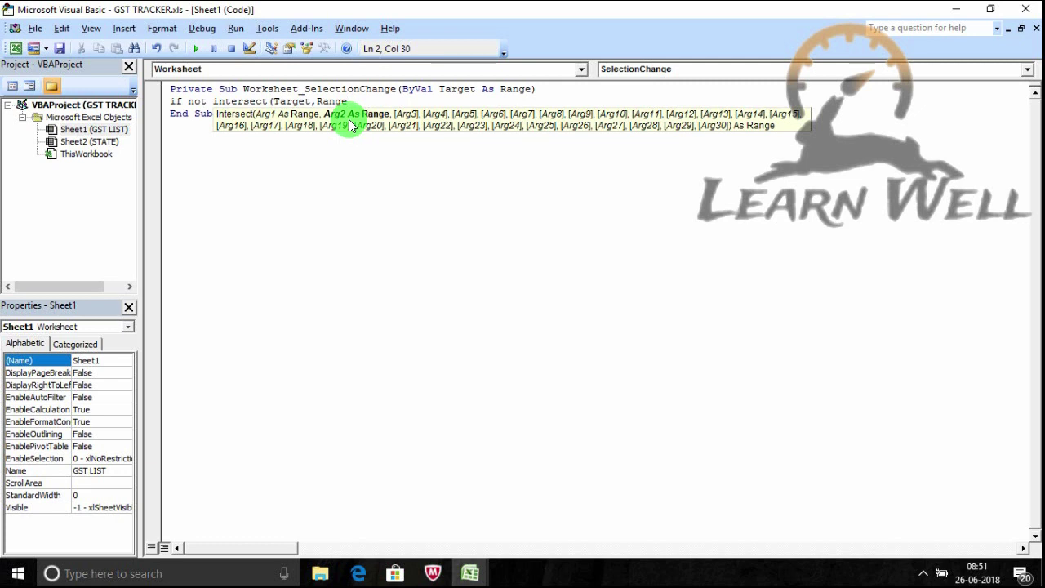
pyautogui.write('(')
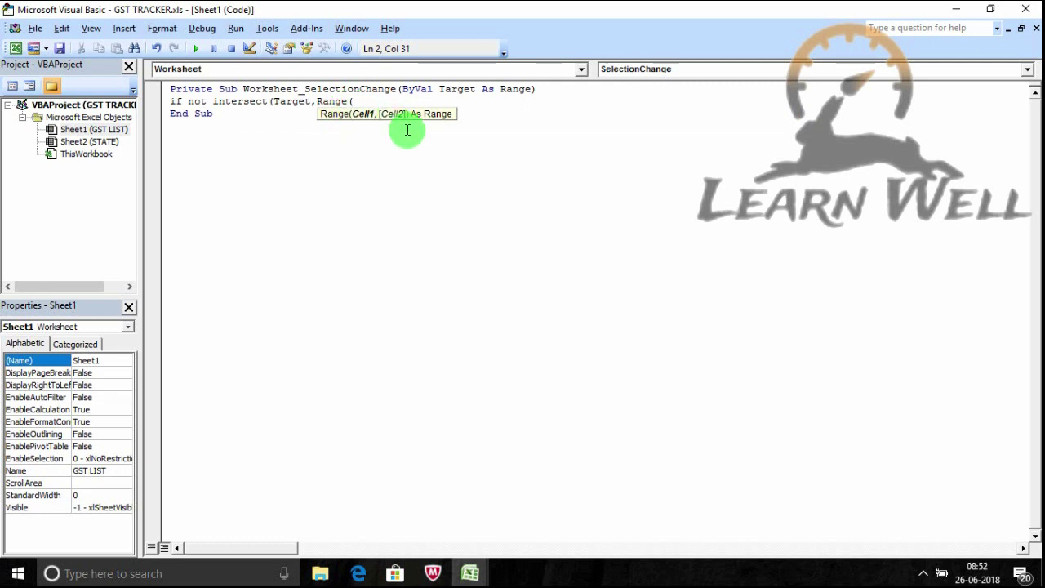
pyautogui.write('"')
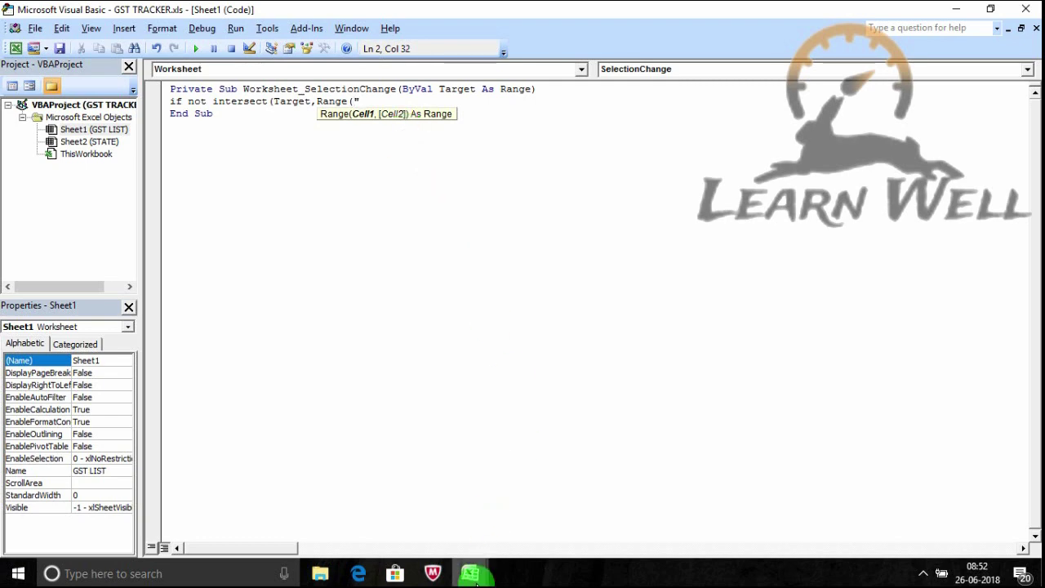
pyautogui.moveTo(471, 573)
pyautogui.click(412, 516)
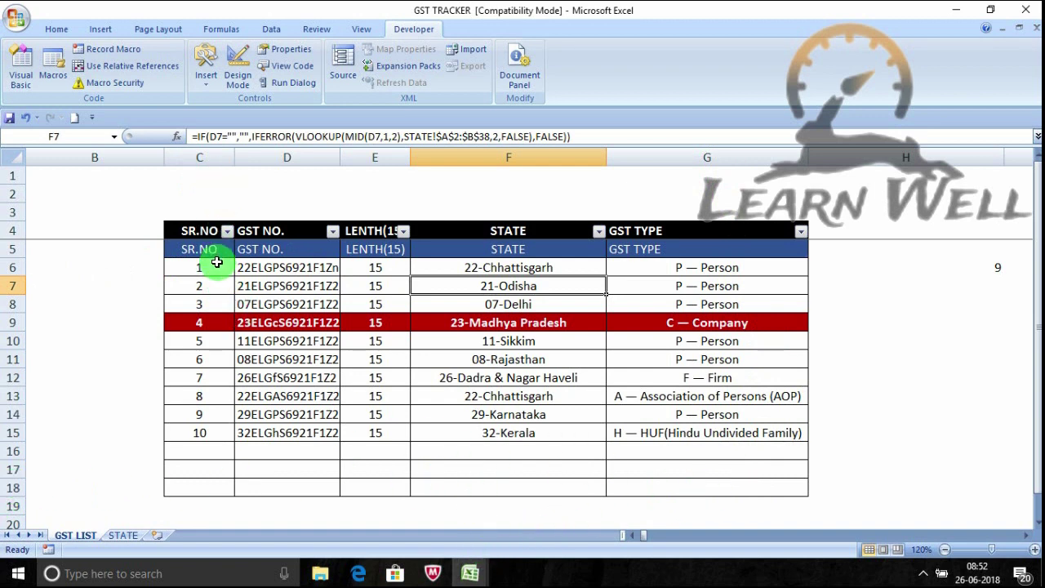
# Finish the line as If Not Intersect(Target, Range("c6:g18")) Is Nothing Then and begin the next line with range
pyautogui.click(470, 573)
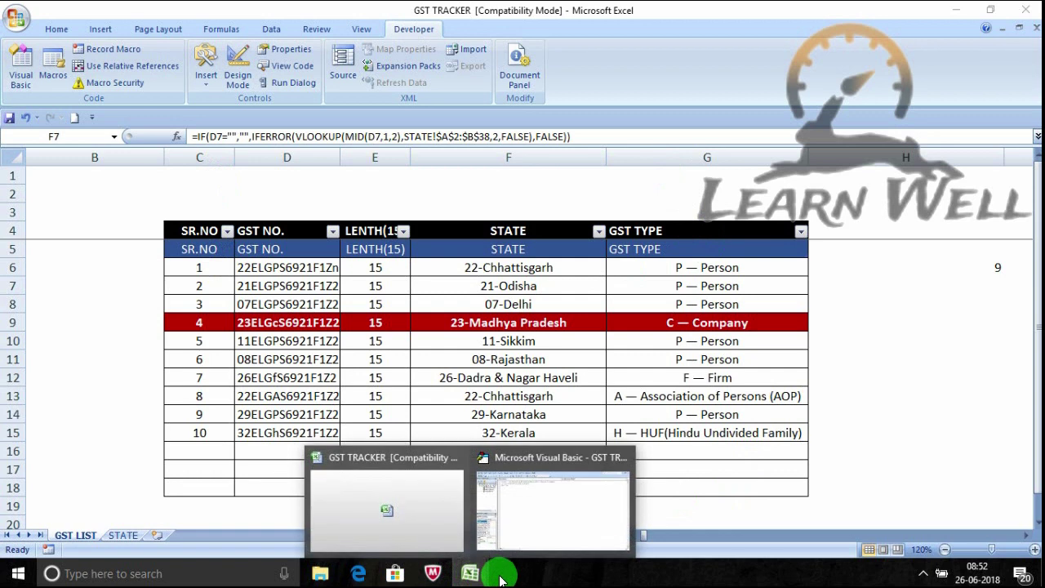
pyautogui.click(558, 524)
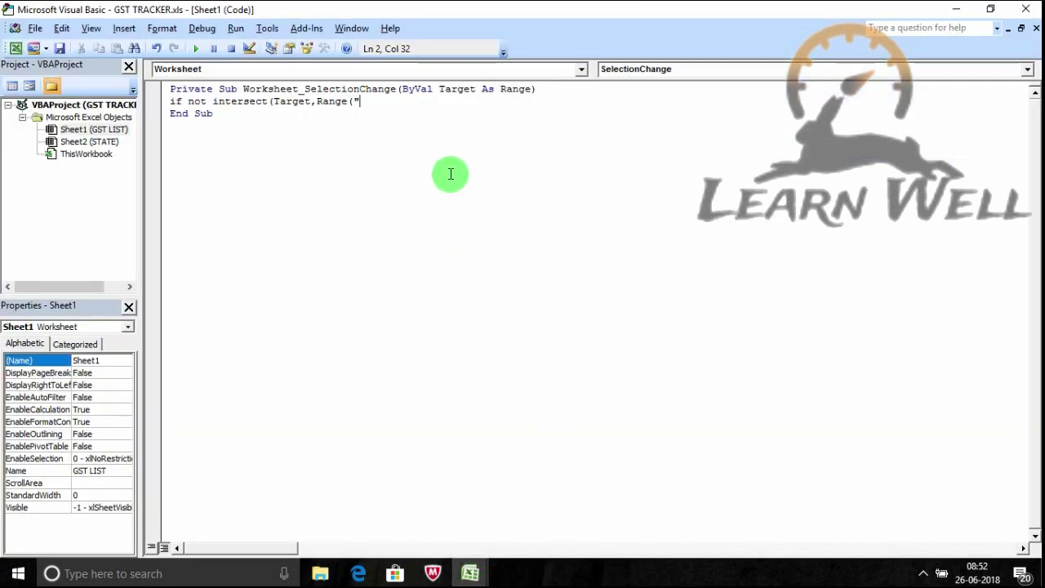
pyautogui.write('c6:g18')
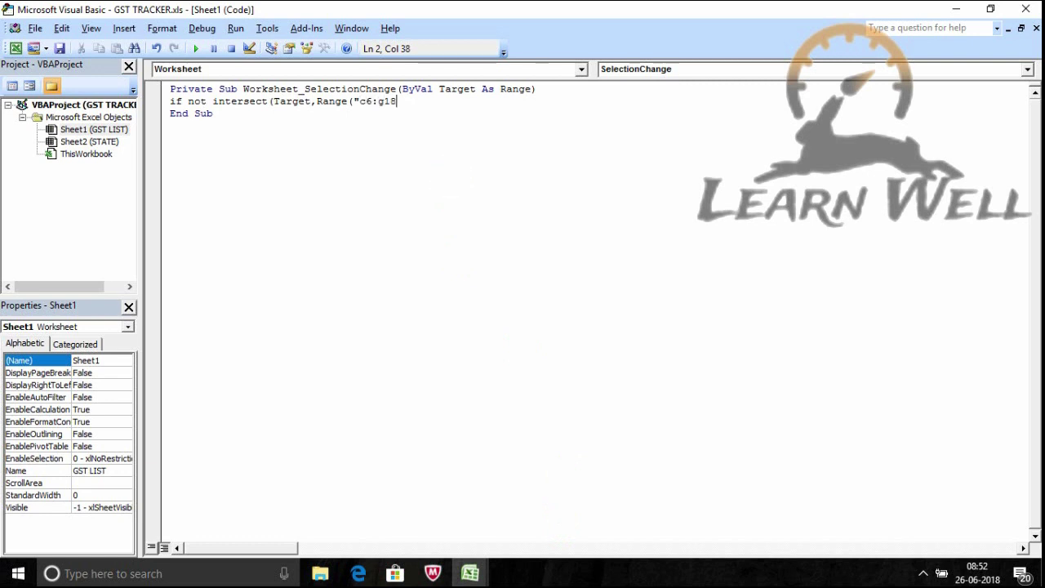
pyautogui.write('"')
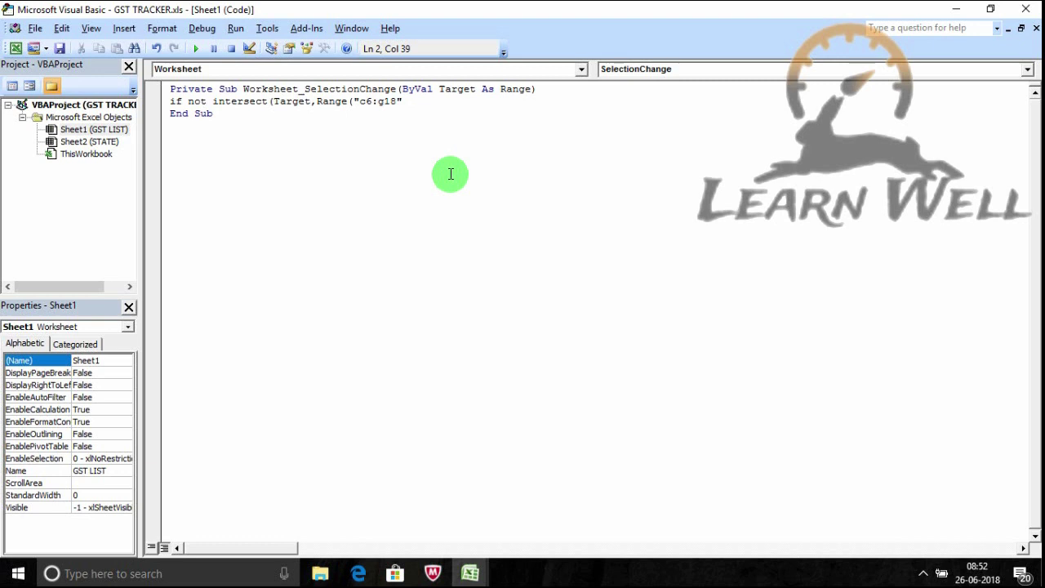
pyautogui.write(')')
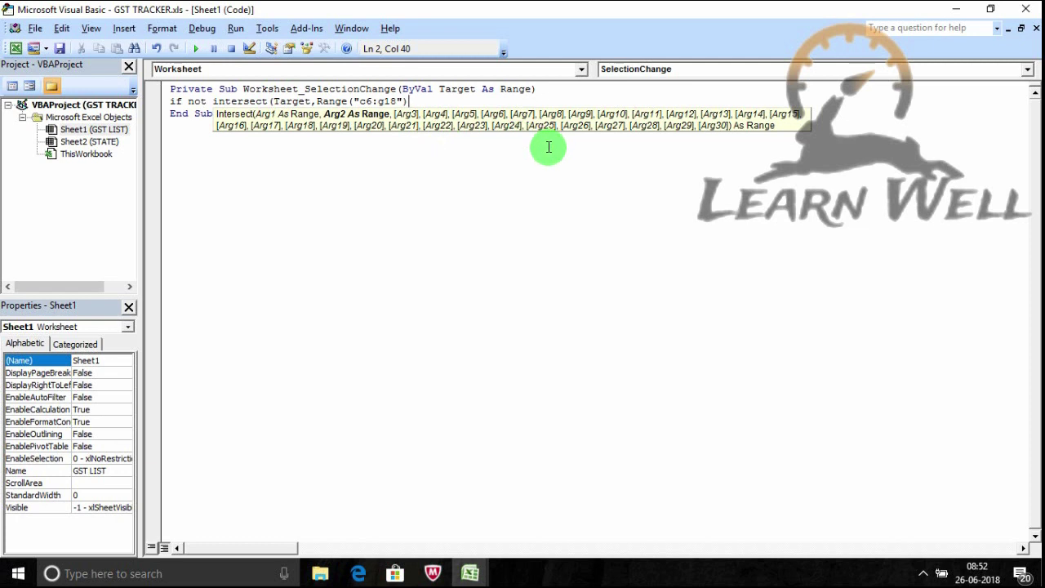
pyautogui.write(')')
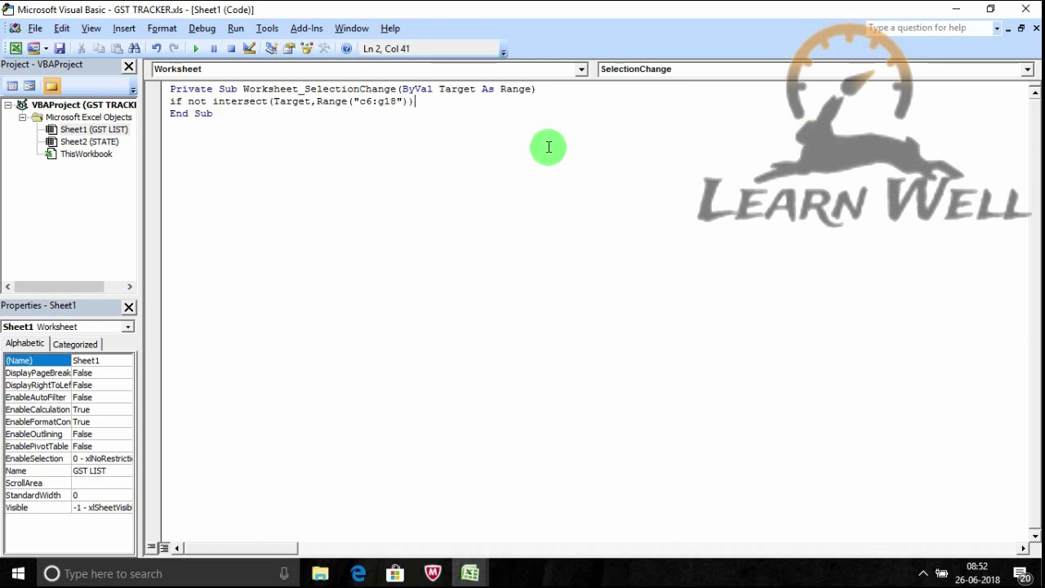
pyautogui.write(' is ')
pyautogui.write('nothing')
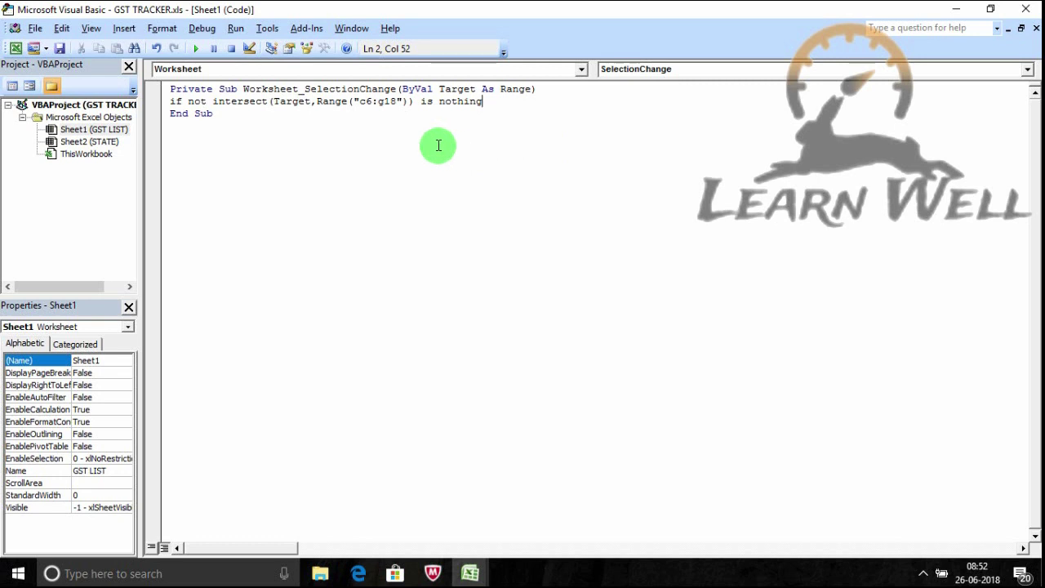
pyautogui.write(' then')
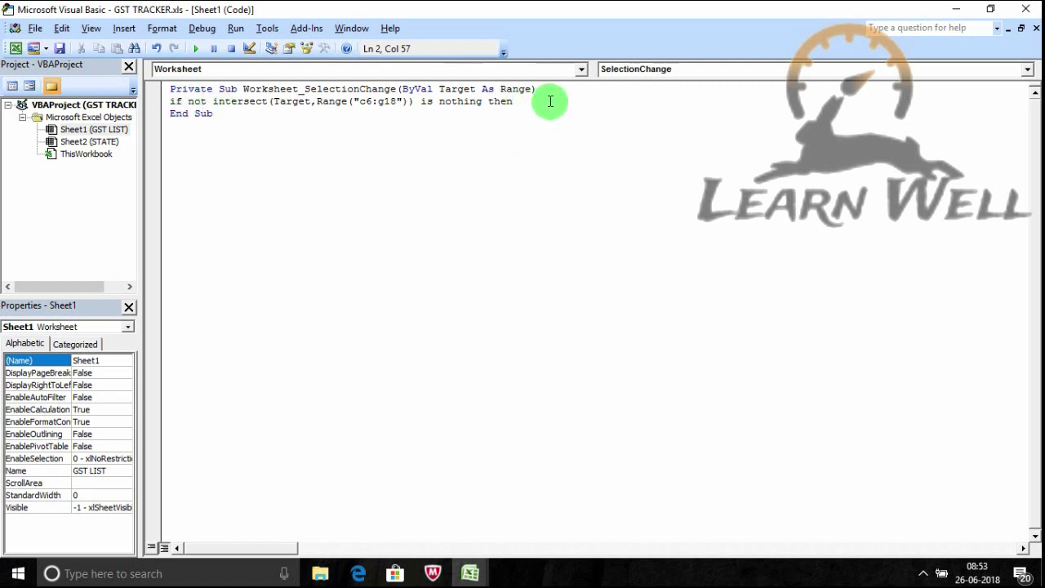
pyautogui.press('Return')
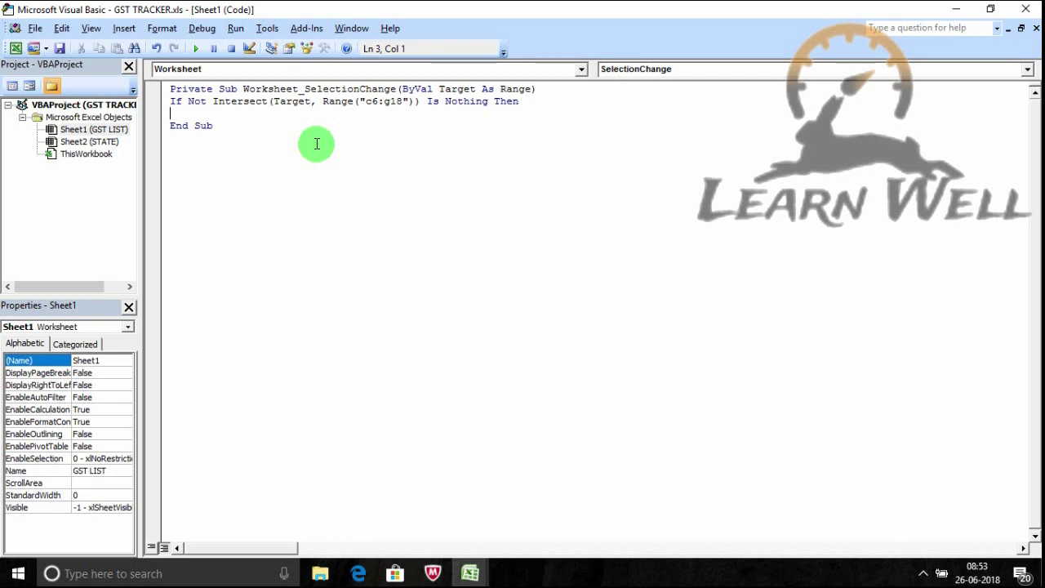
pyautogui.write('range(')
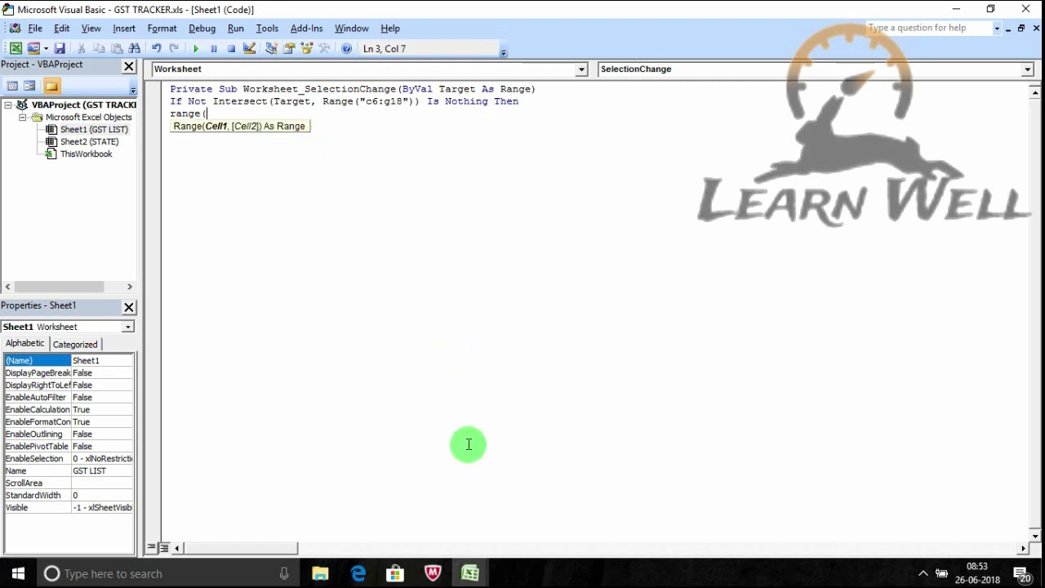
# Complete the line as Range("h6").Value = Target.Row and close the block with End If
pyautogui.click(469, 572)
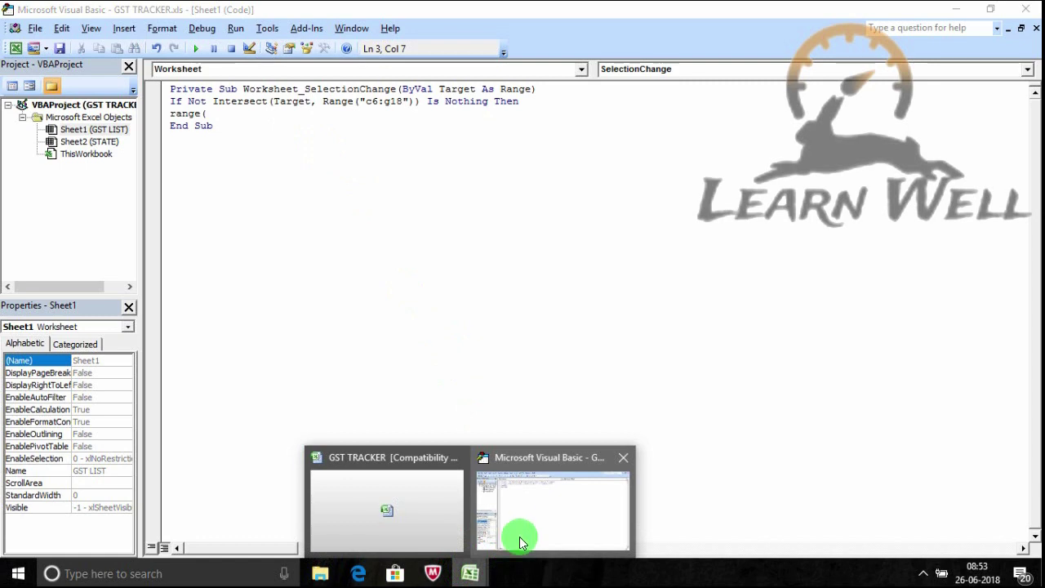
pyautogui.click(422, 502)
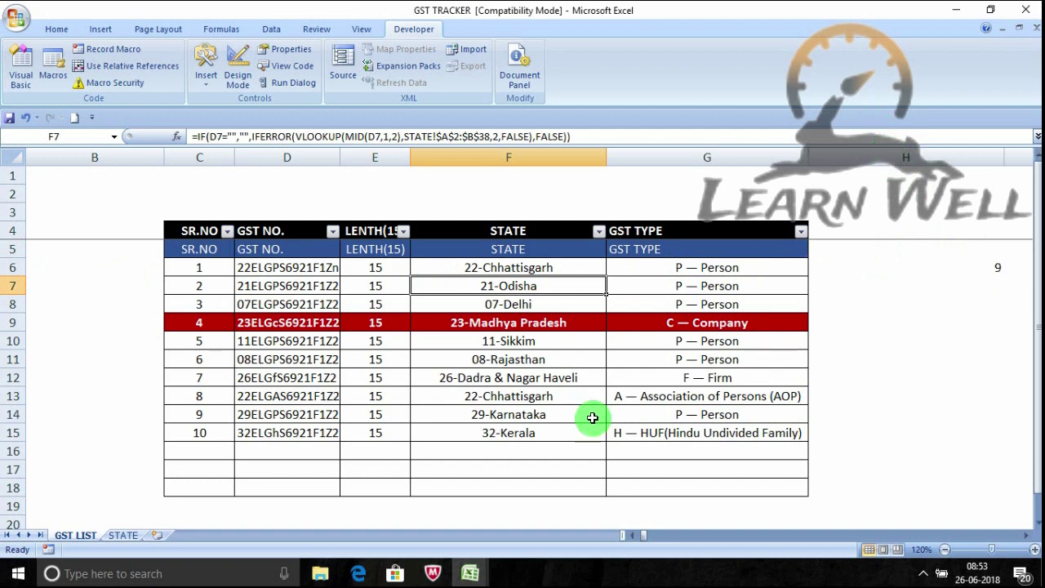
pyautogui.moveTo(469, 573)
pyautogui.click(525, 516)
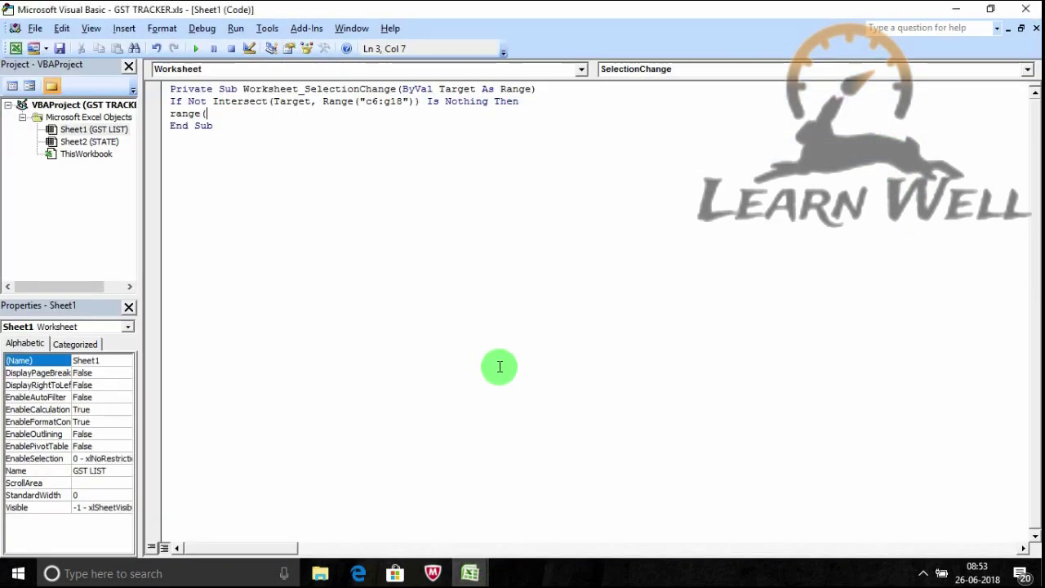
pyautogui.write('h')
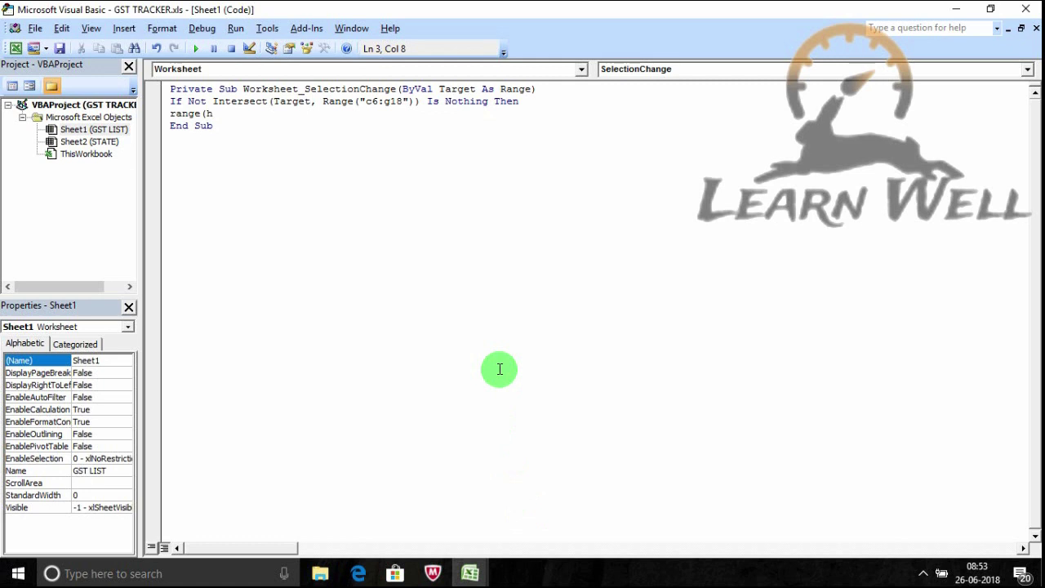
pyautogui.press('BackSpace')
pyautogui.write('"')
pyautogui.write('h6')
pyautogui.write('"')
pyautogui.write(')')
pyautogui.write('.value')
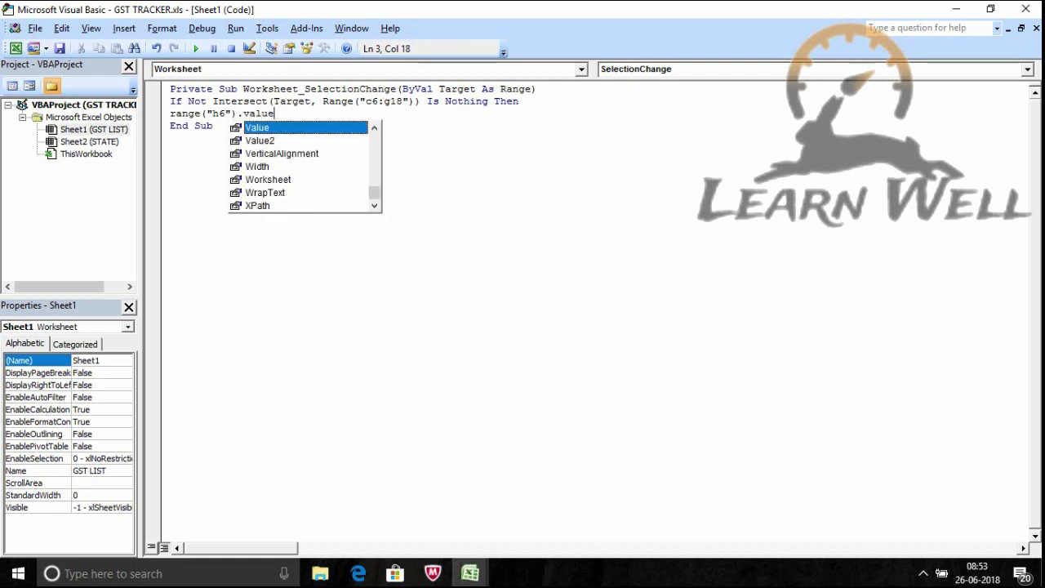
pyautogui.write('=')
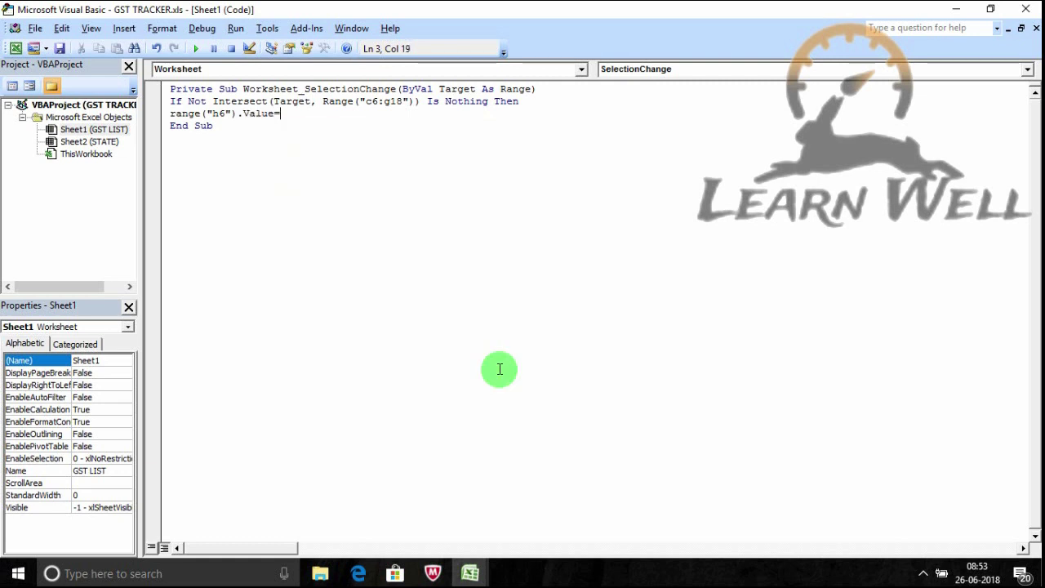
pyautogui.write('Tar')
pyautogui.write('get.')
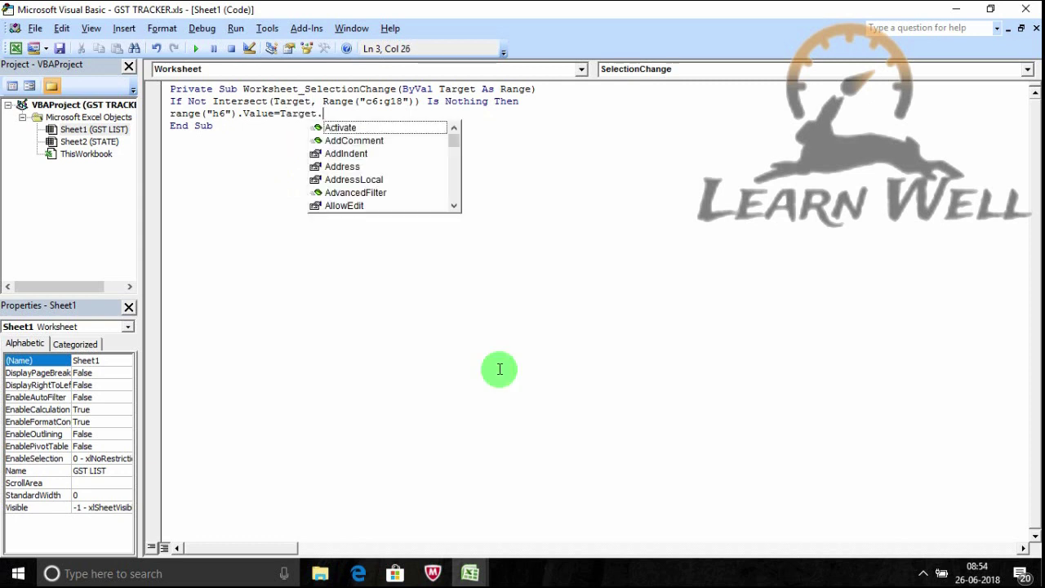
pyautogui.write('Row')
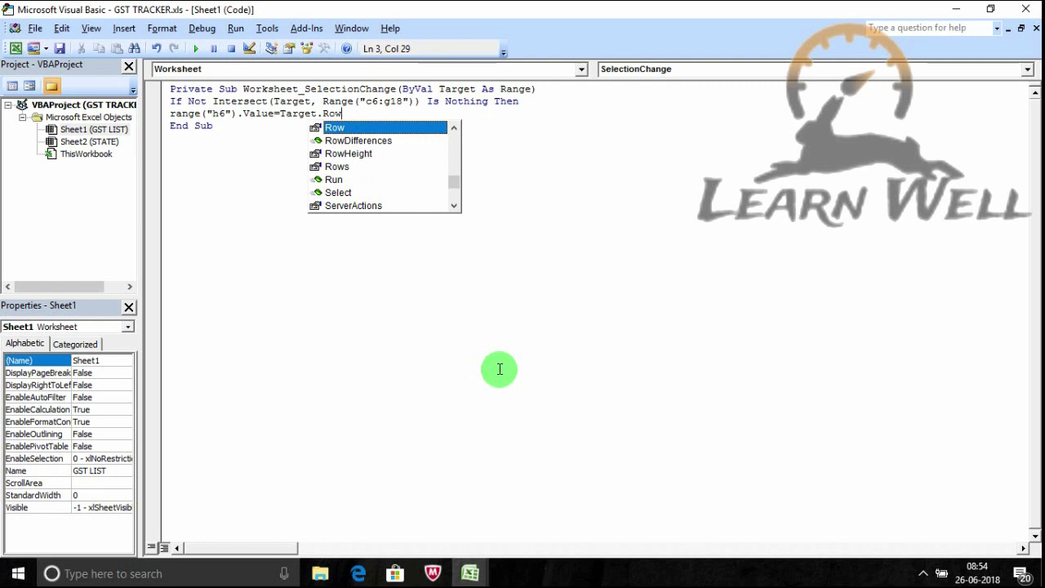
pyautogui.press('Return')
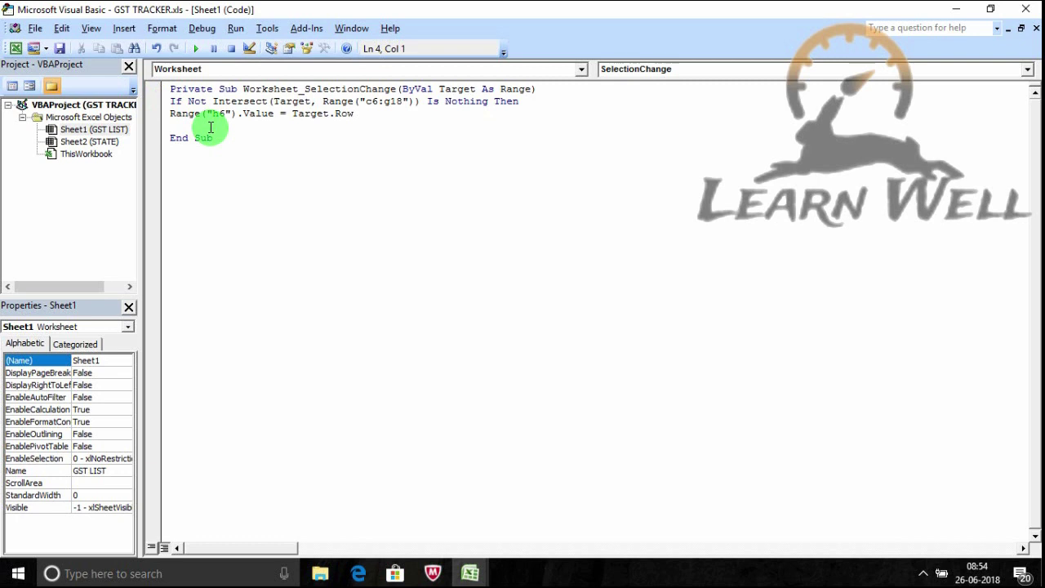
pyautogui.write('End')
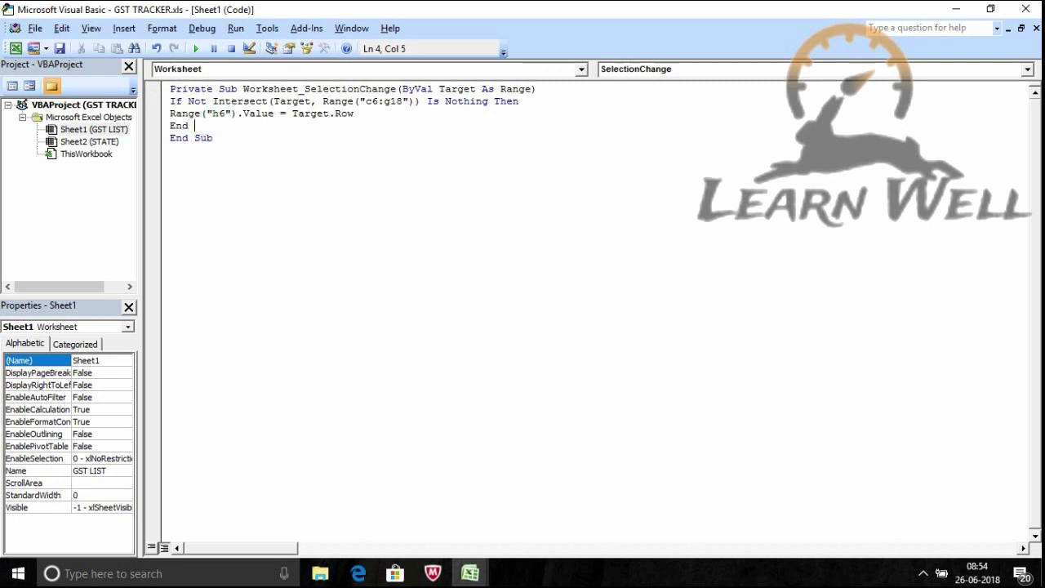
pyautogui.write(' if')
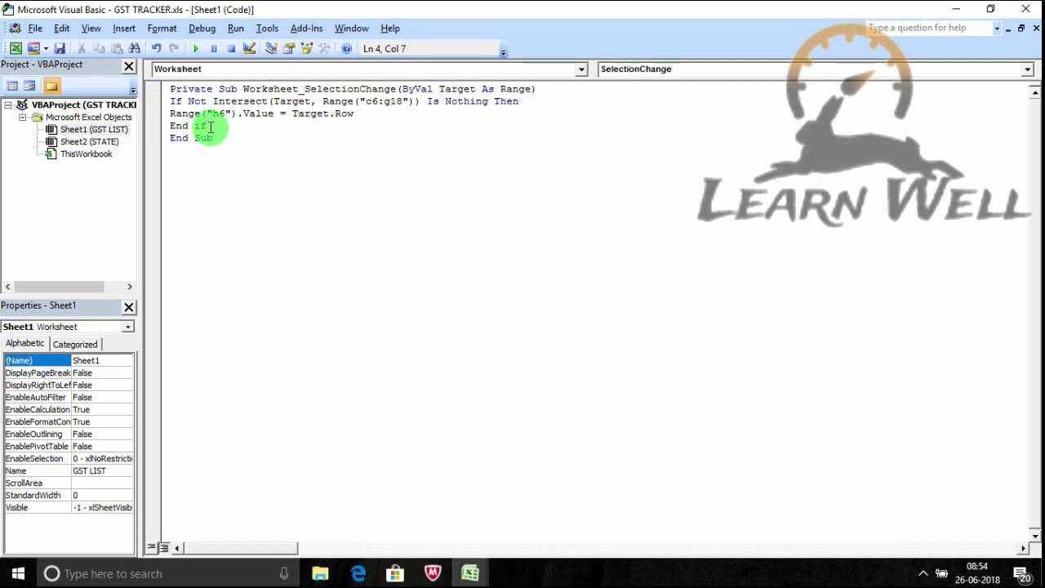
pyautogui.click(219, 138)
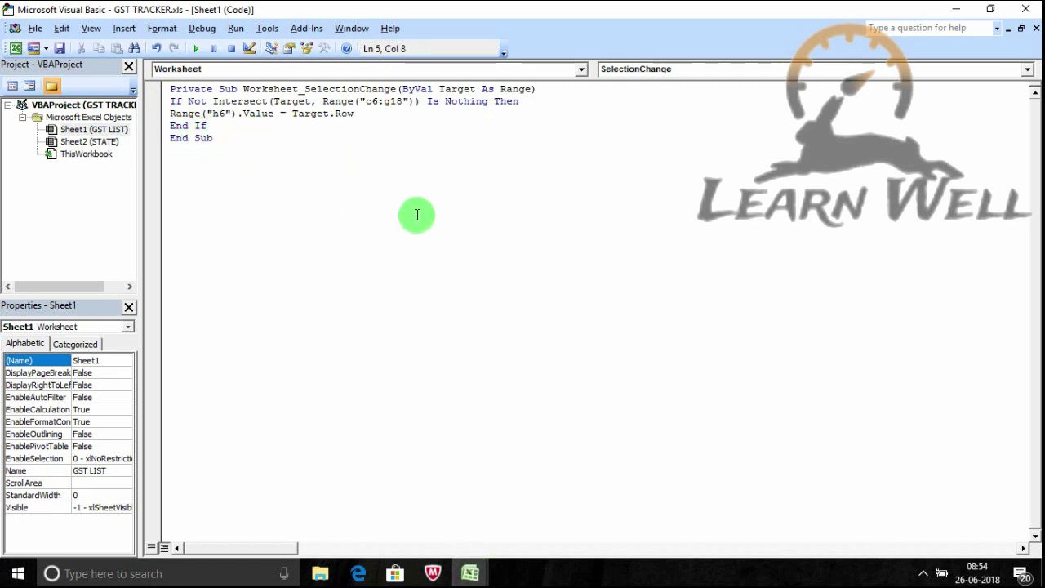
# Return to the GST TRACKER workbook and select the GST number in row 12
pyautogui.click(469, 573)
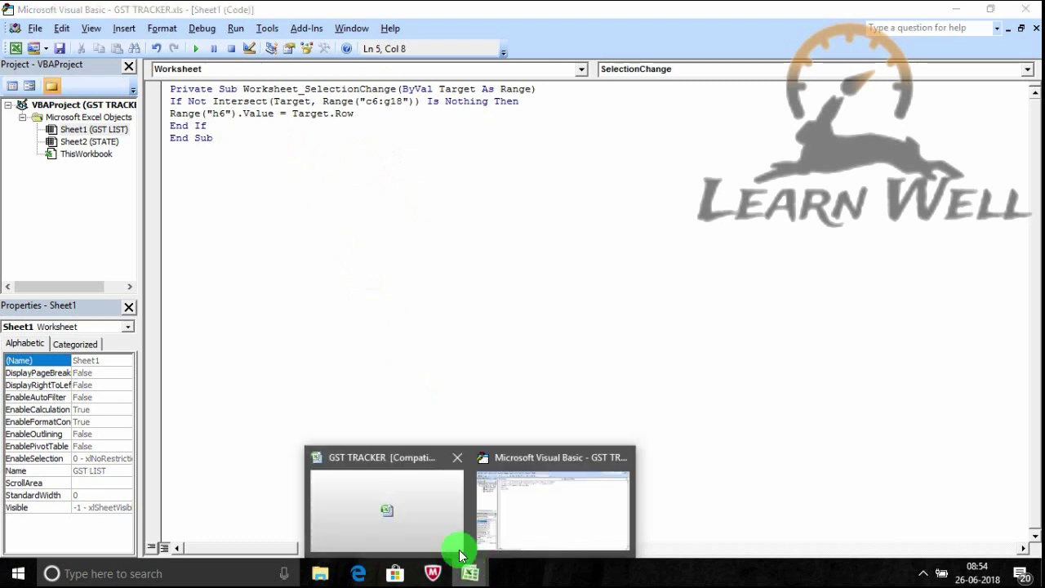
pyautogui.click(424, 531)
pyautogui.click(296, 378)
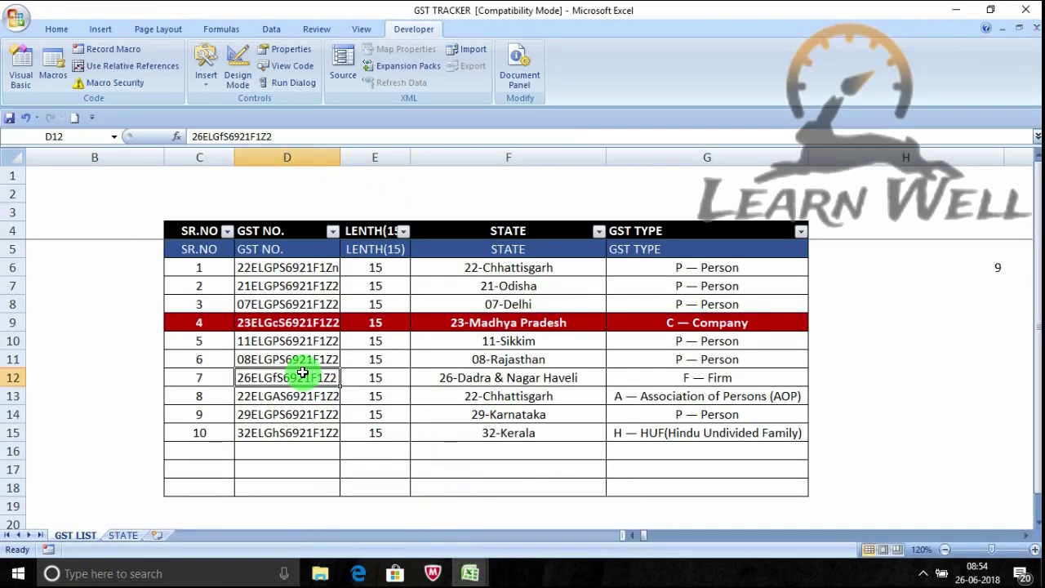
# Select cells in data rows 7–15 and watch the red highlight and H6 follow each row
pyautogui.click(316, 359)
pyautogui.click(317, 322)
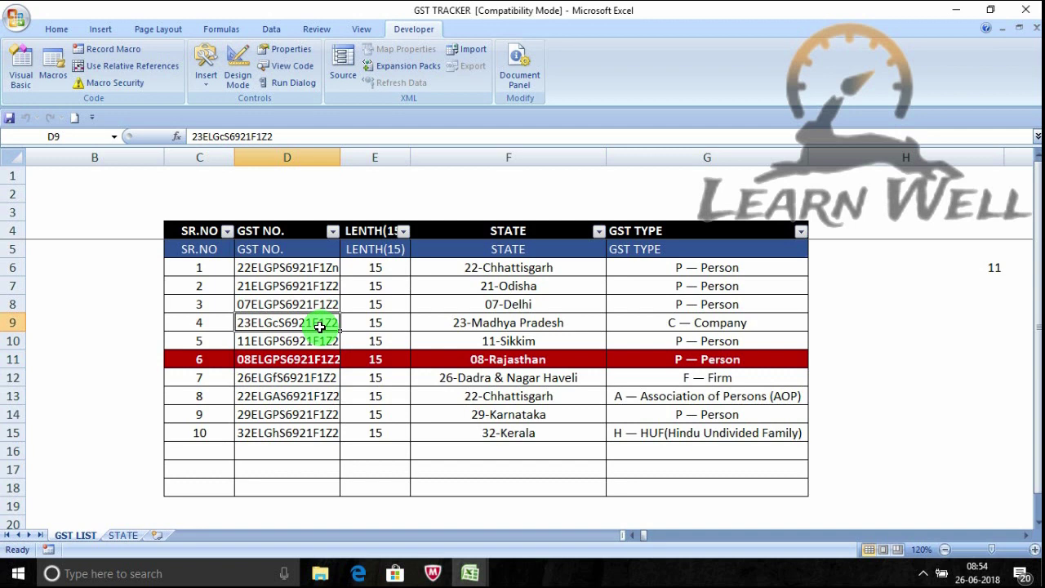
pyautogui.click(313, 287)
pyautogui.click(322, 451)
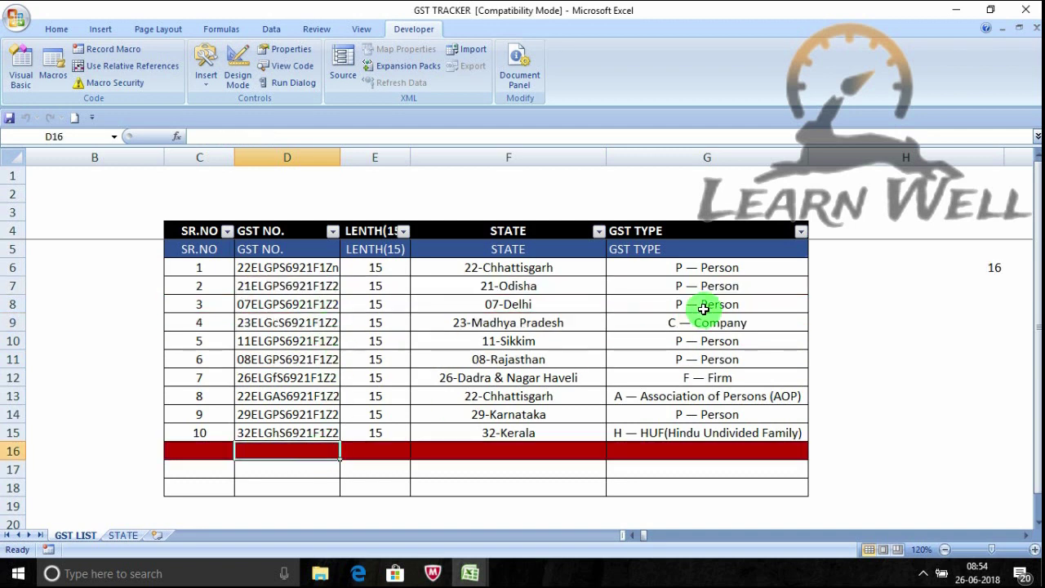
pyautogui.click(461, 339)
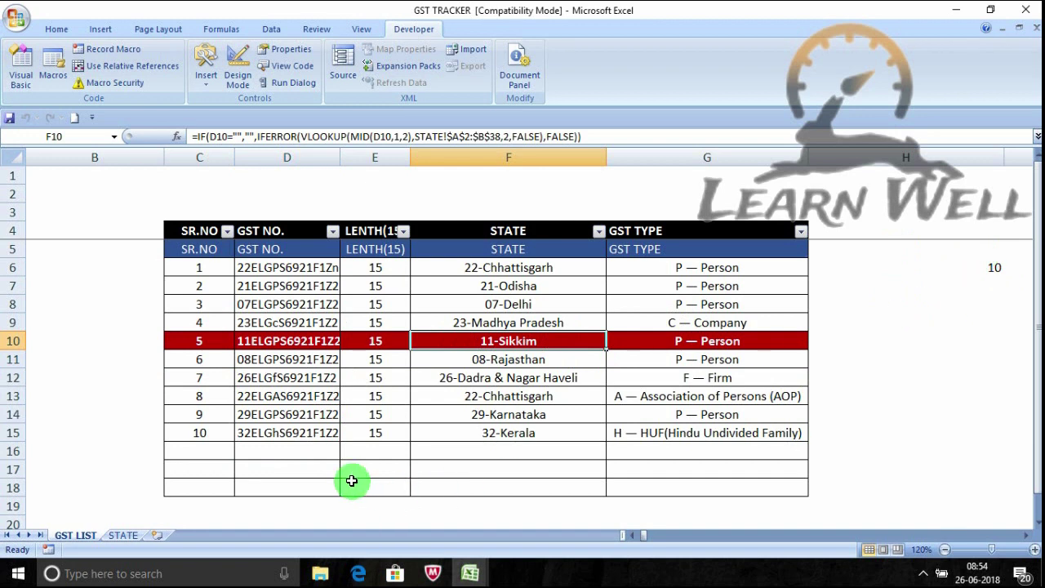
pyautogui.click(287, 463)
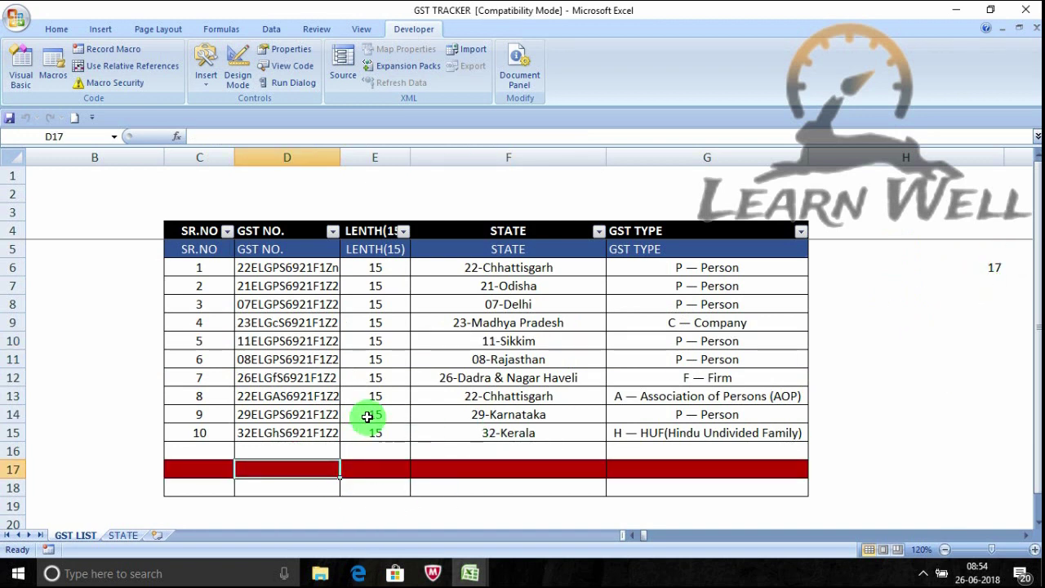
pyautogui.click(269, 411)
pyautogui.click(278, 378)
pyautogui.click(290, 340)
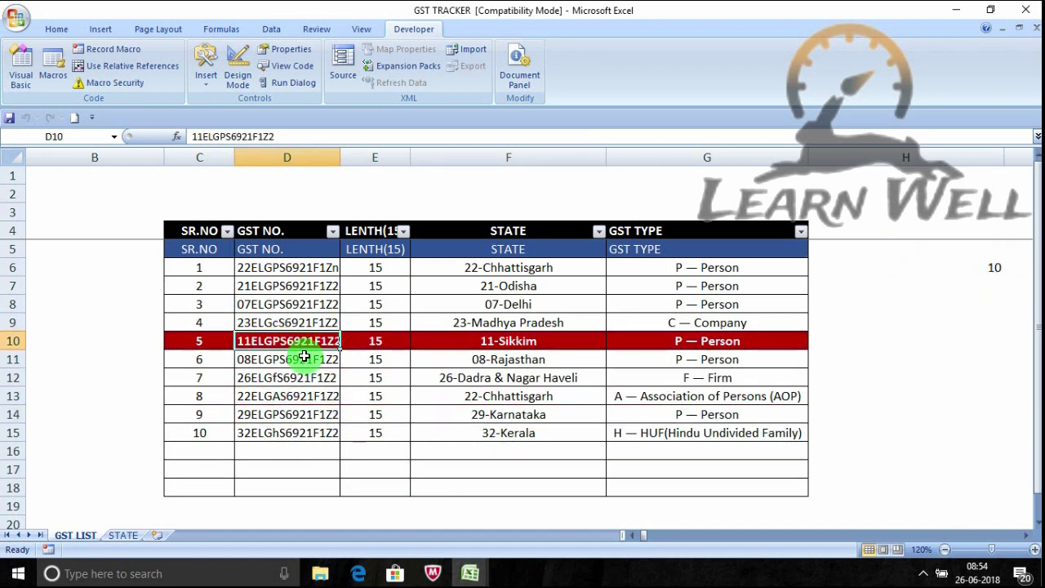
pyautogui.click(284, 444)
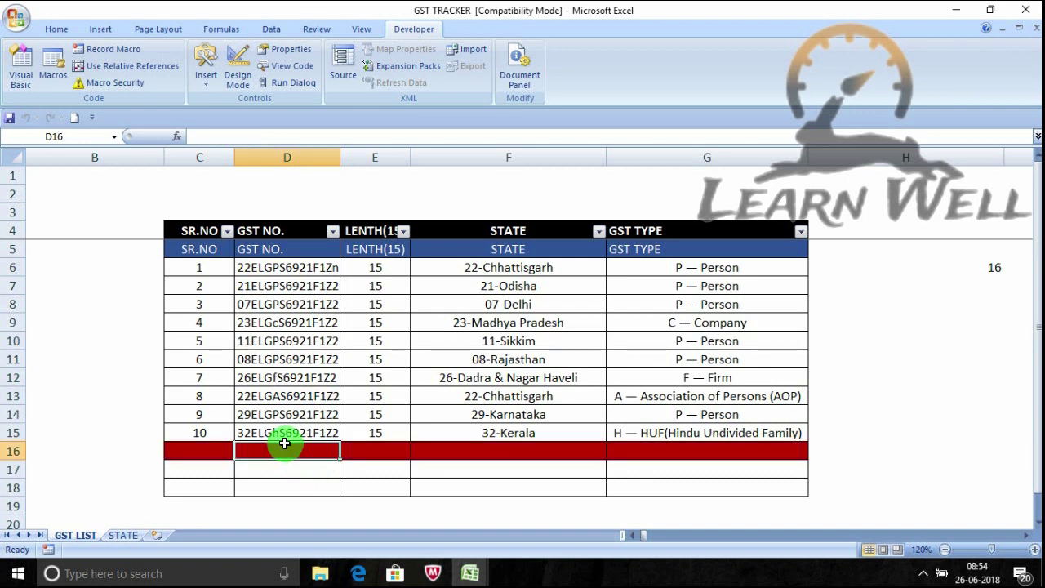
pyautogui.click(283, 415)
pyautogui.click(278, 434)
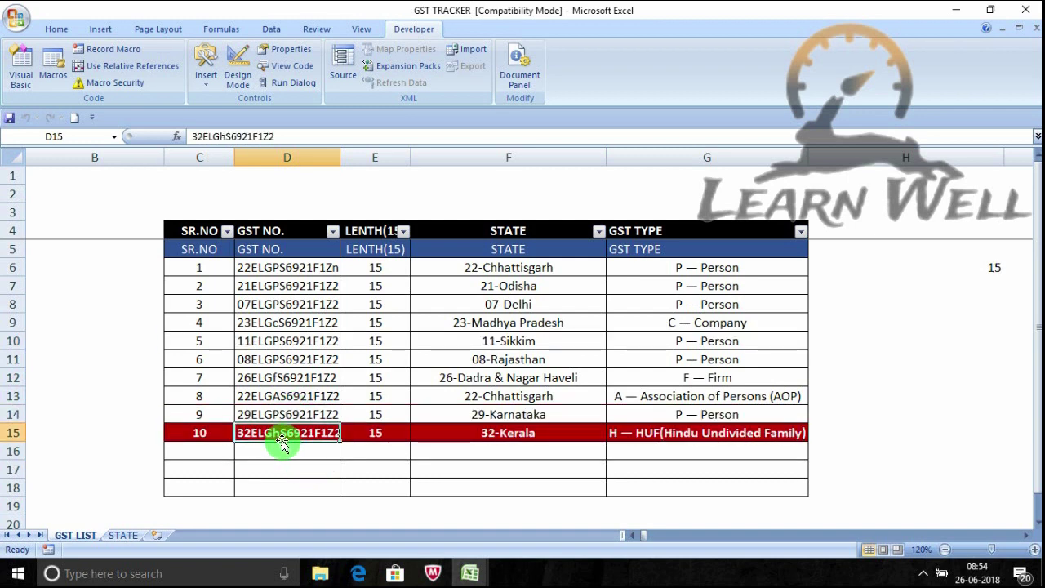
# Select the blank rows 16–19 below the data to test the highlight there
pyautogui.moveTo(276, 456); pyautogui.dragTo(280, 463)
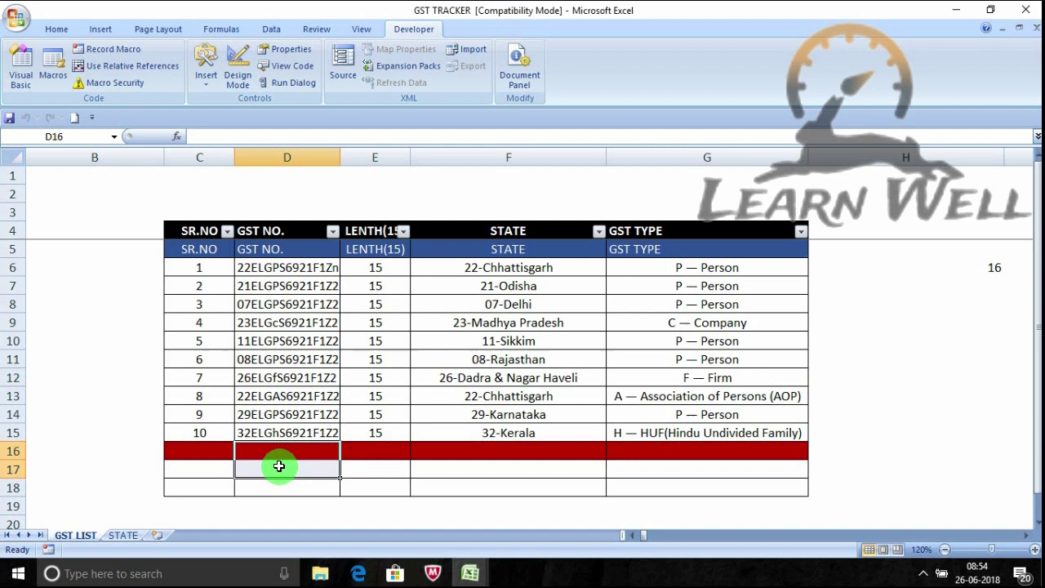
pyautogui.click(278, 469)
pyautogui.click(278, 483)
pyautogui.click(271, 504)
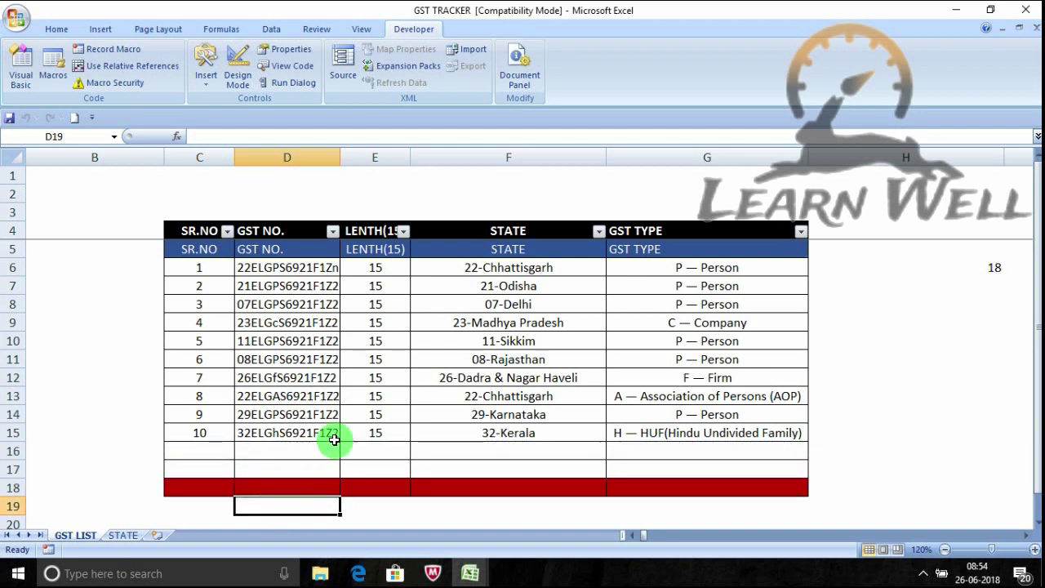
pyautogui.scroll(-1, 314, 433)
pyautogui.click(280, 416)
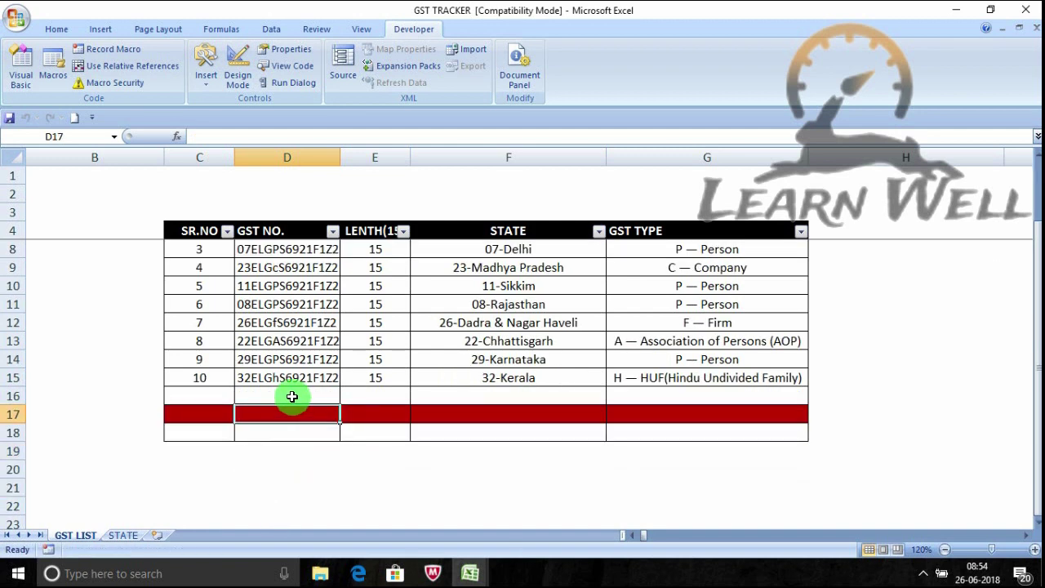
pyautogui.click(291, 396)
pyautogui.click(287, 416)
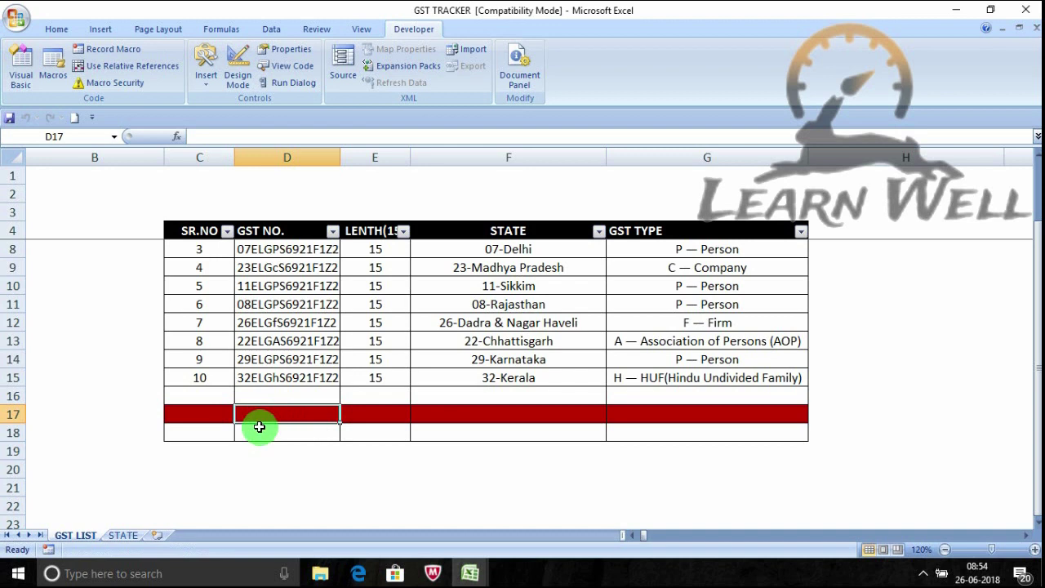
pyautogui.click(300, 396)
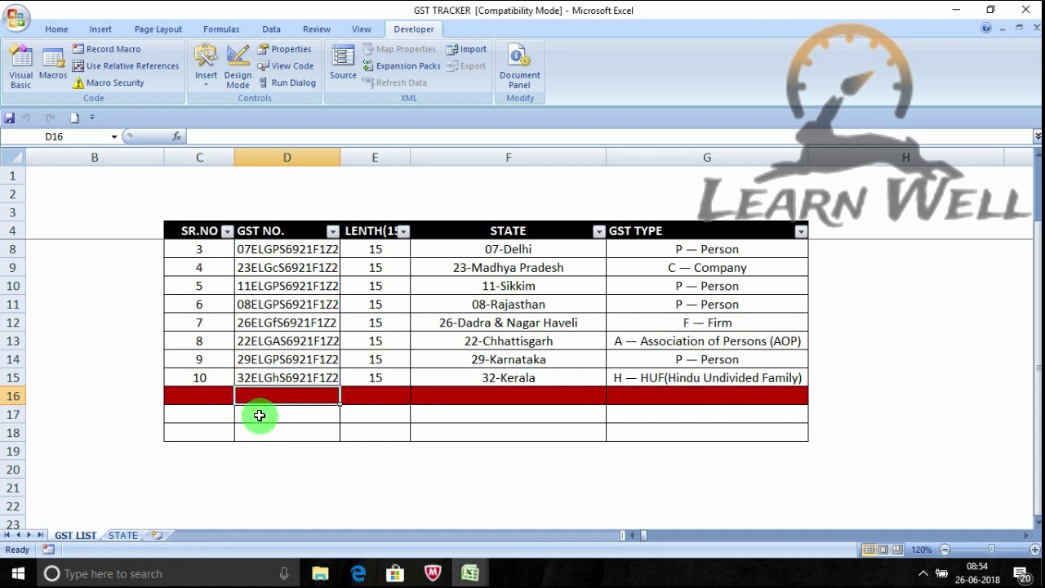
pyautogui.click(261, 415)
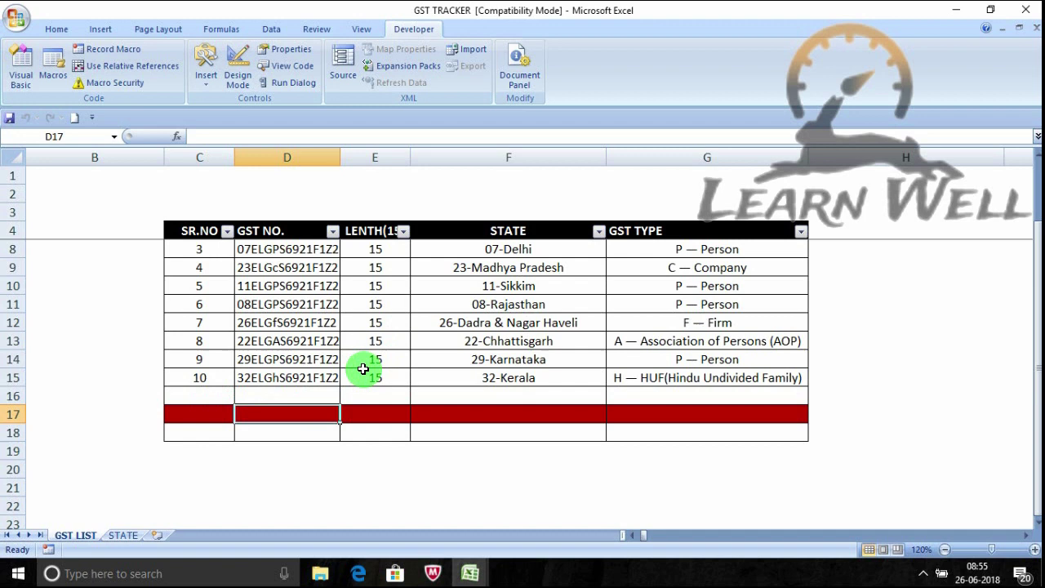
pyautogui.click(320, 358)
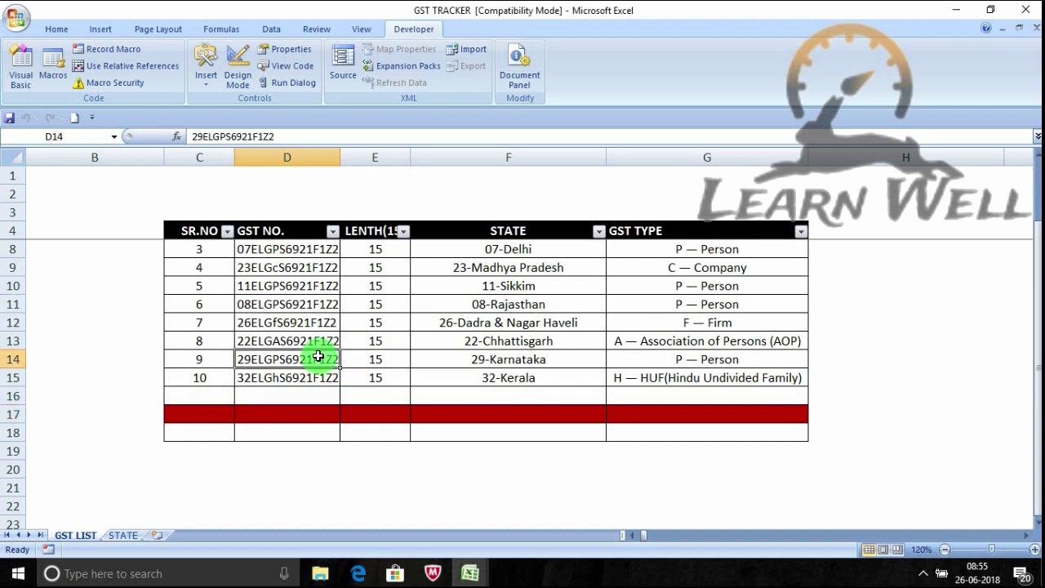
# Open the Conditional Formatting Rules Manager to view the =$H$6=ROW() red-fill rule on $C$5:$G$18
pyautogui.click(61, 30)
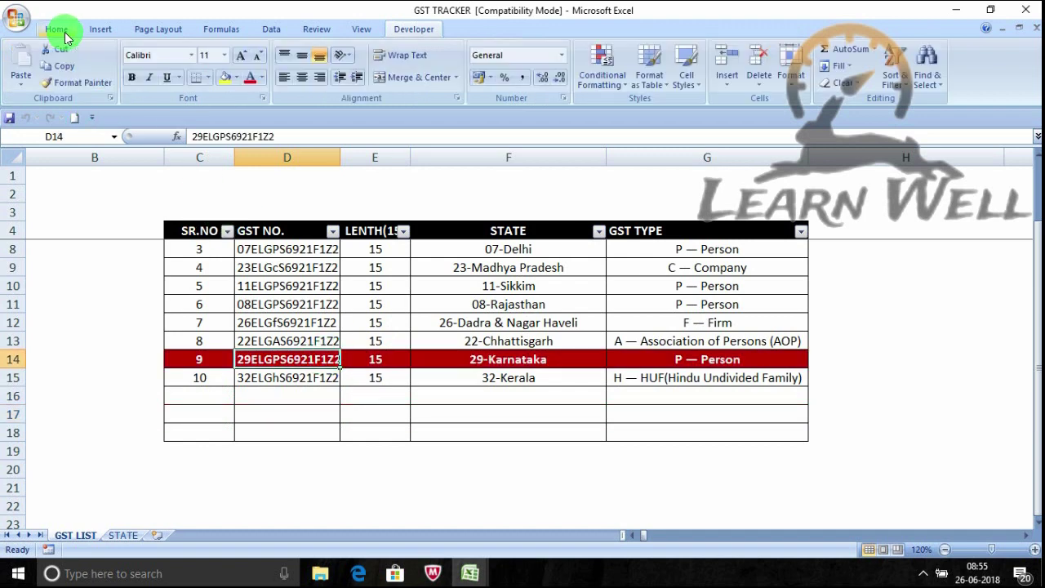
pyautogui.click(625, 88)
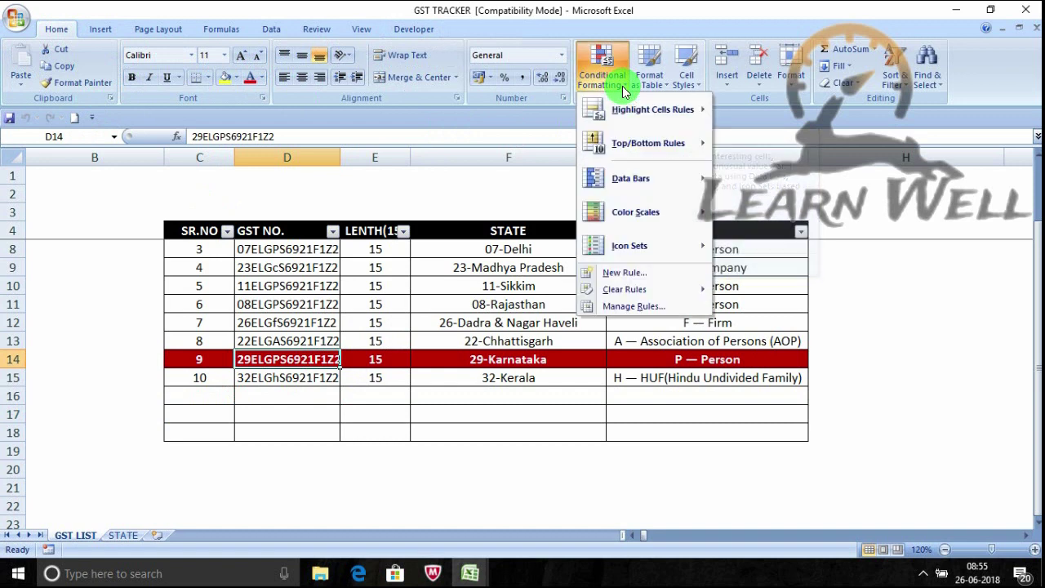
pyautogui.click(630, 307)
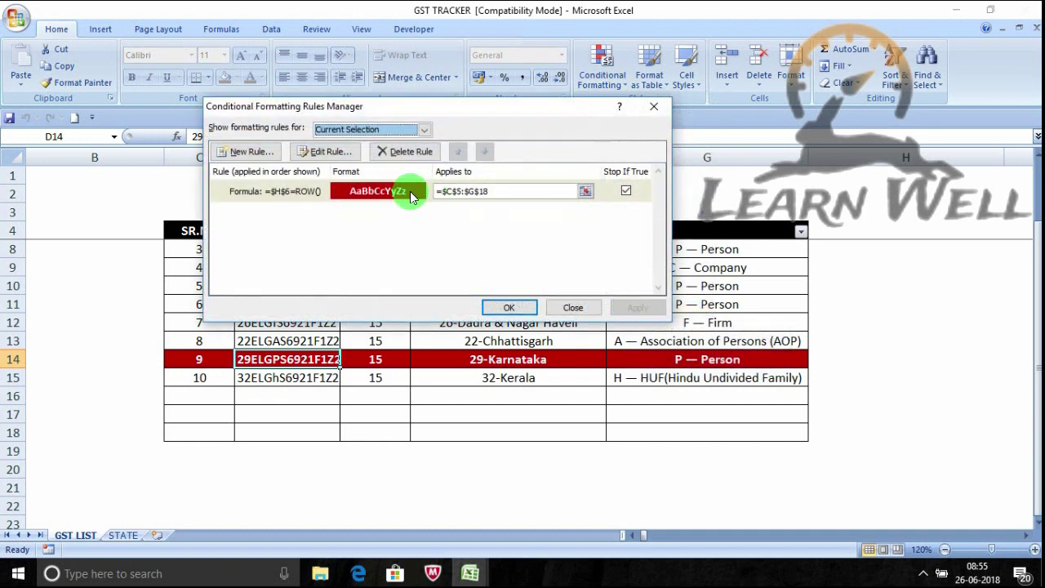
# Edit the highlight rule's formula, starting it with 'and' and a reference to cell C6
pyautogui.click(332, 155)
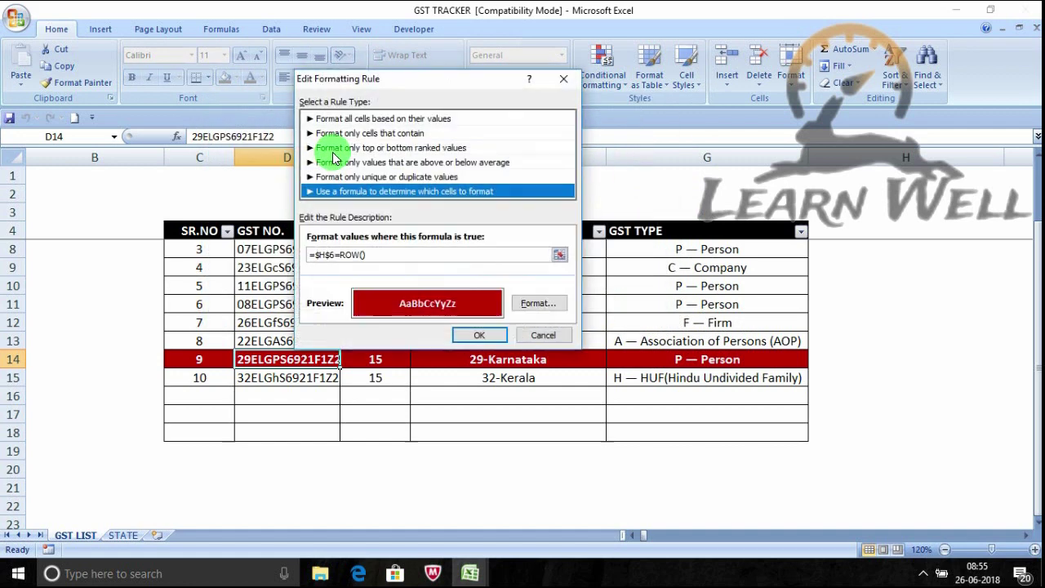
pyautogui.click(316, 255)
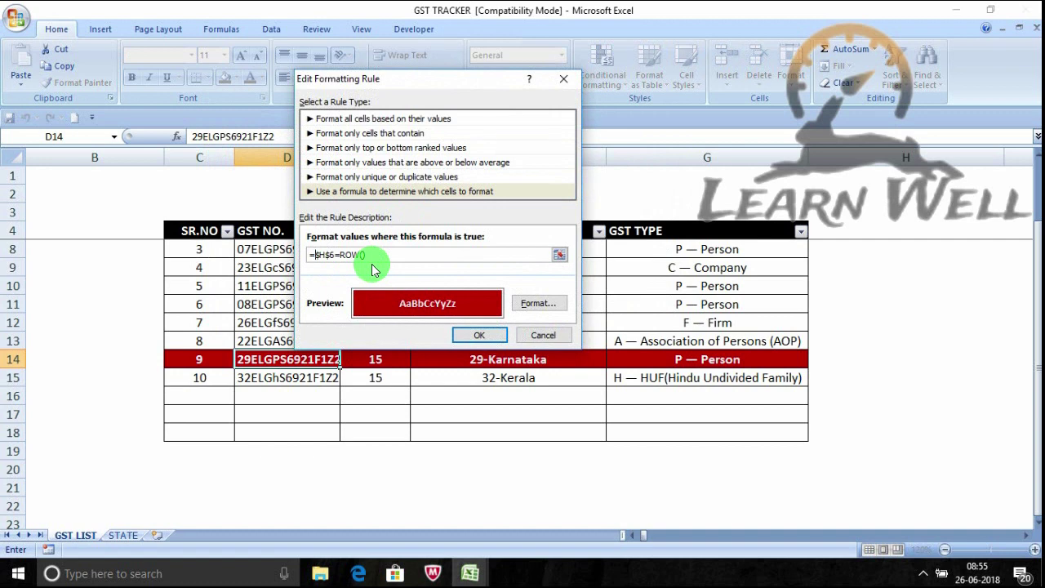
pyautogui.write('and')
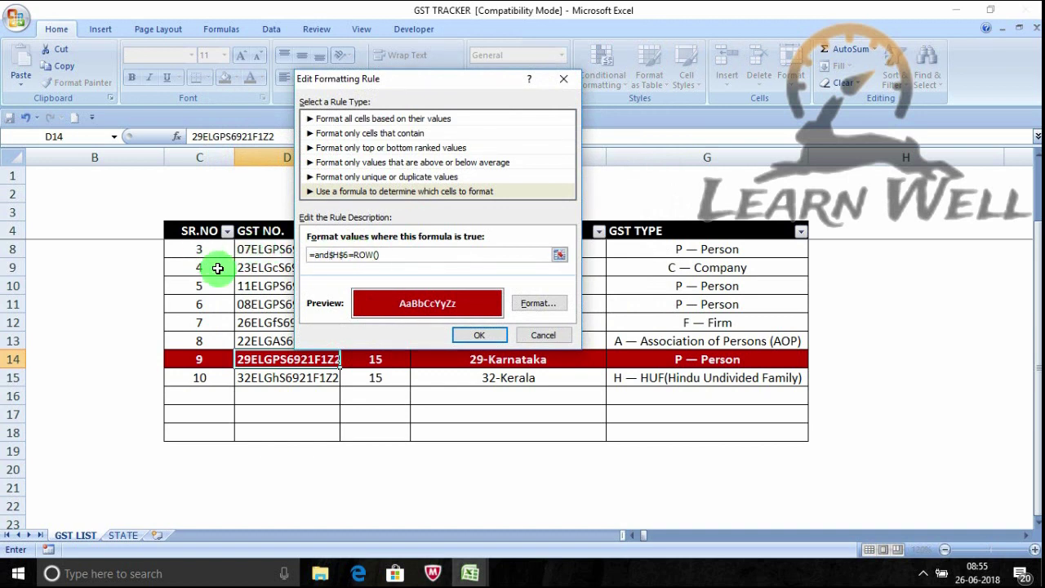
pyautogui.scroll(1, 204, 262)
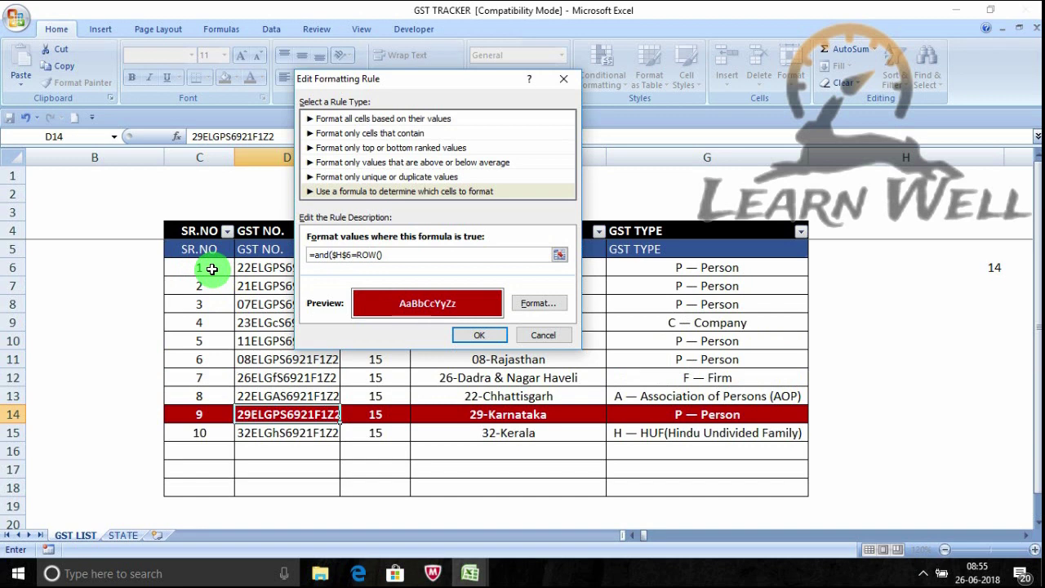
pyautogui.click(211, 268)
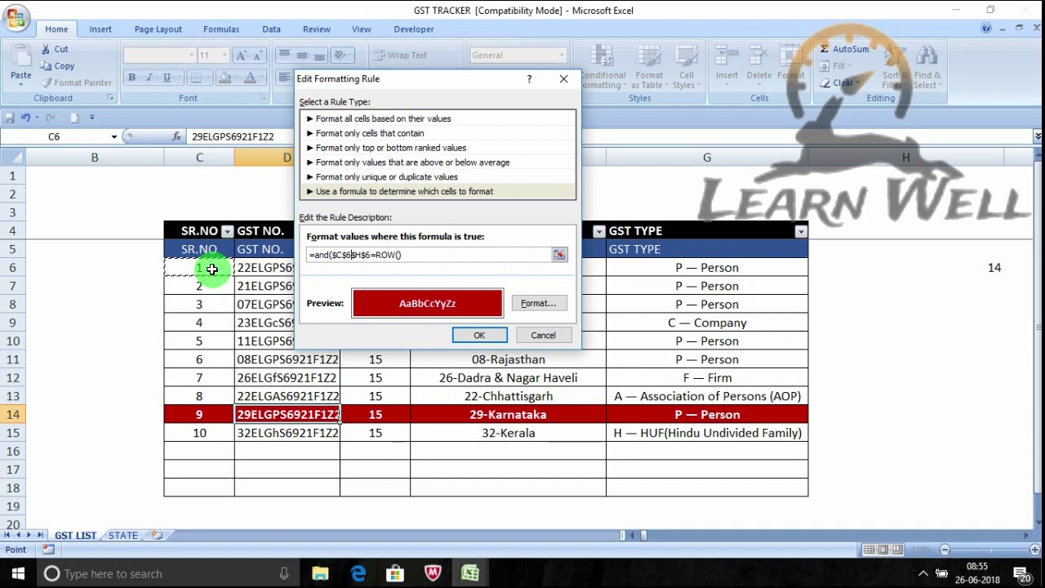
pyautogui.click(320, 263)
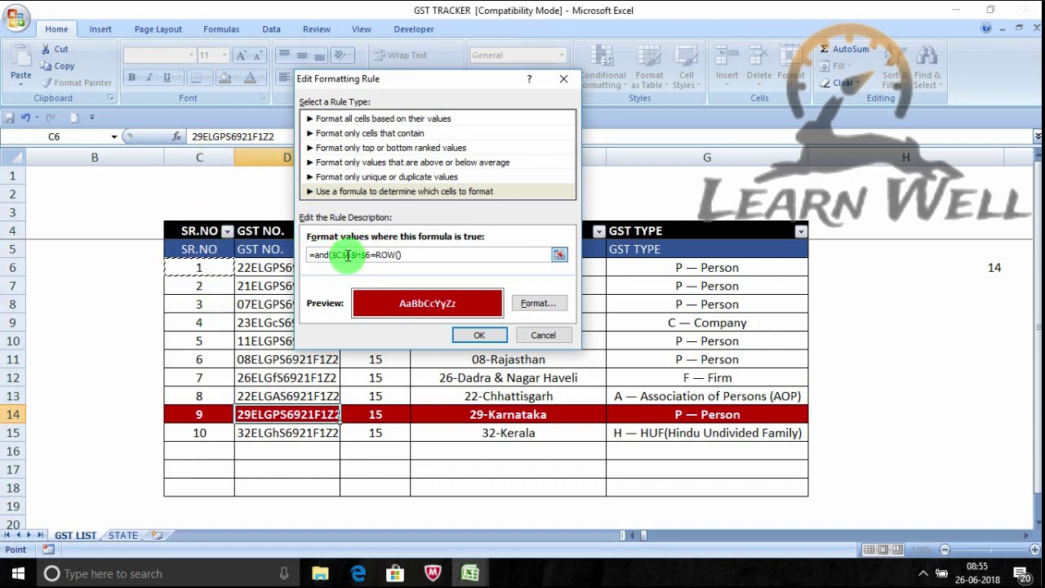
# Complete the formula as =and($C6<>"",$H$6=ROW()) and confirm the rule
pyautogui.press('BackSpace')
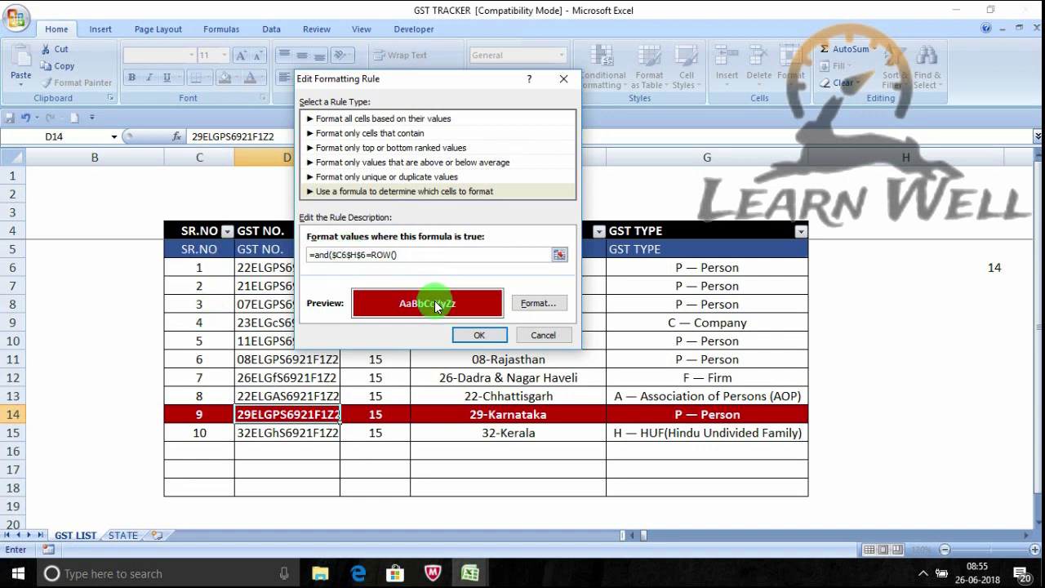
pyautogui.press('BackSpace')
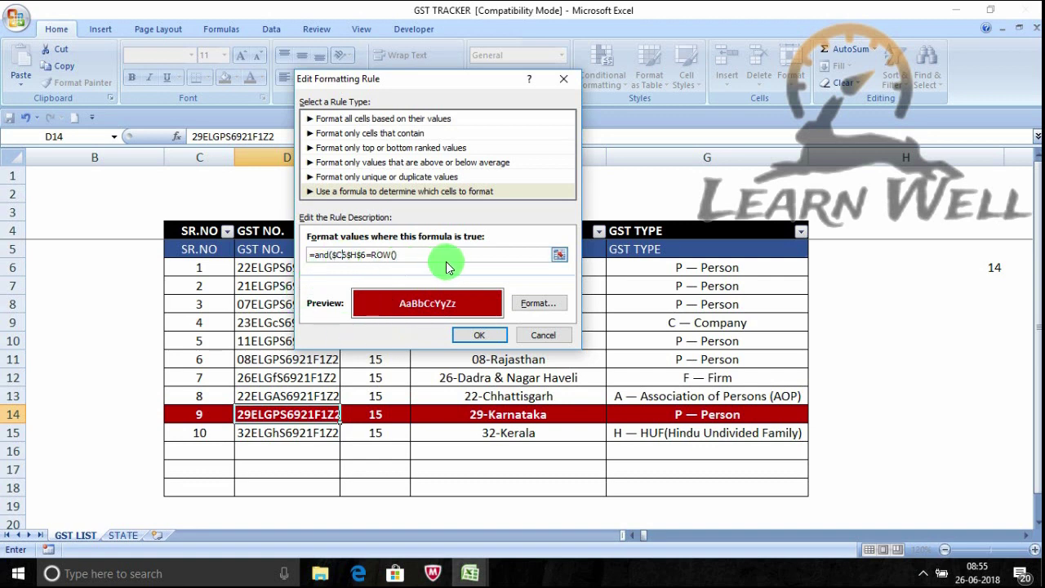
pyautogui.click(353, 255)
pyautogui.write('6')
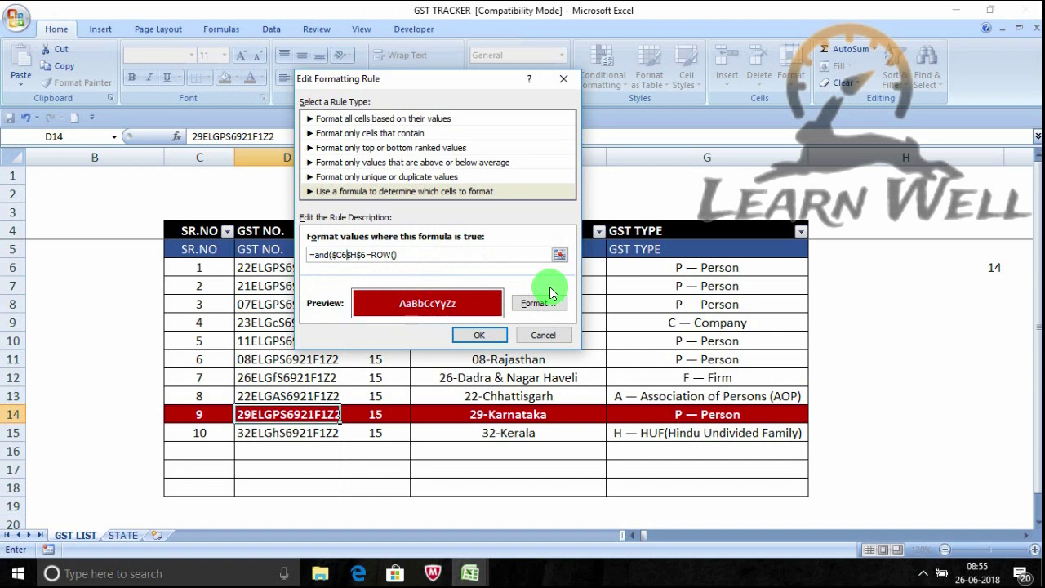
pyautogui.write('<')
pyautogui.write('>')
pyautogui.doubleClick(364, 263)
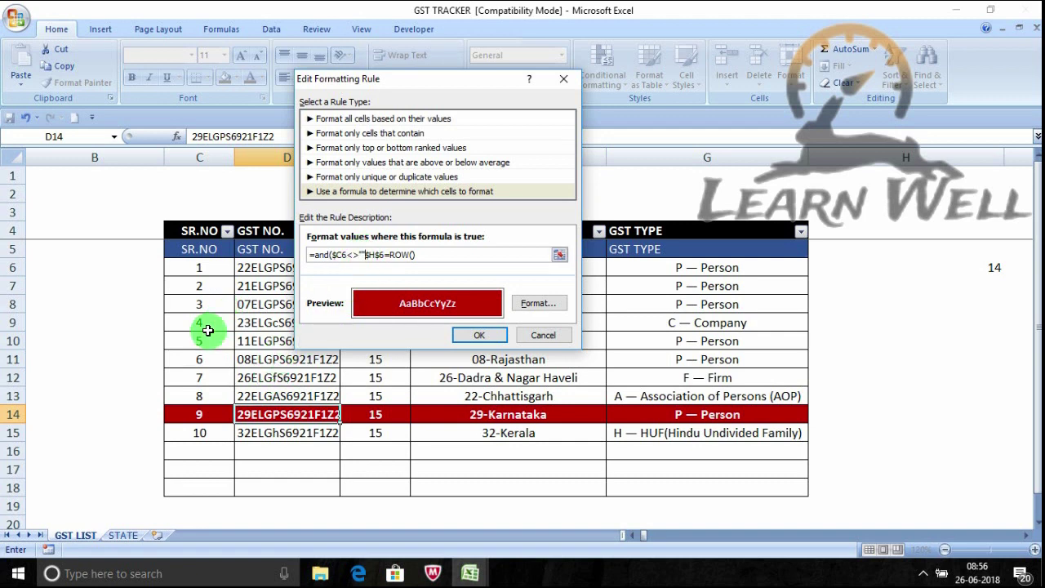
pyautogui.write('""')
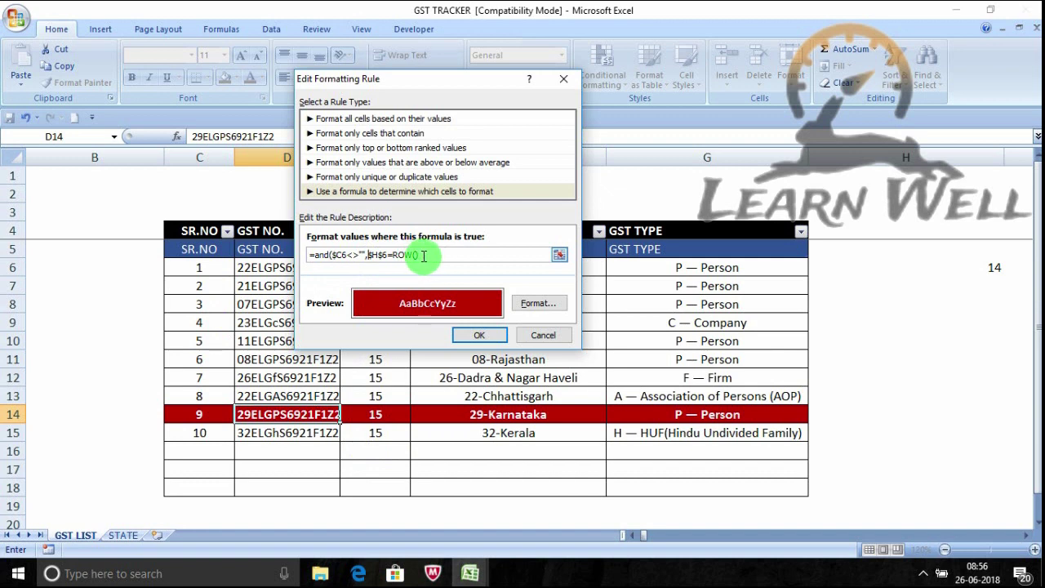
pyautogui.click(440, 255)
pyautogui.write(')')
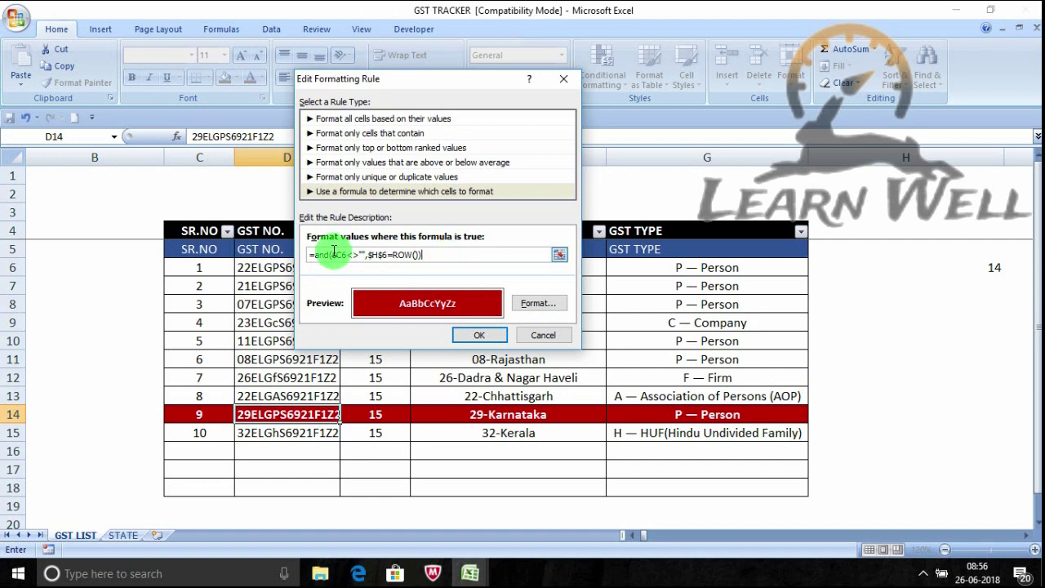
pyautogui.click(480, 337)
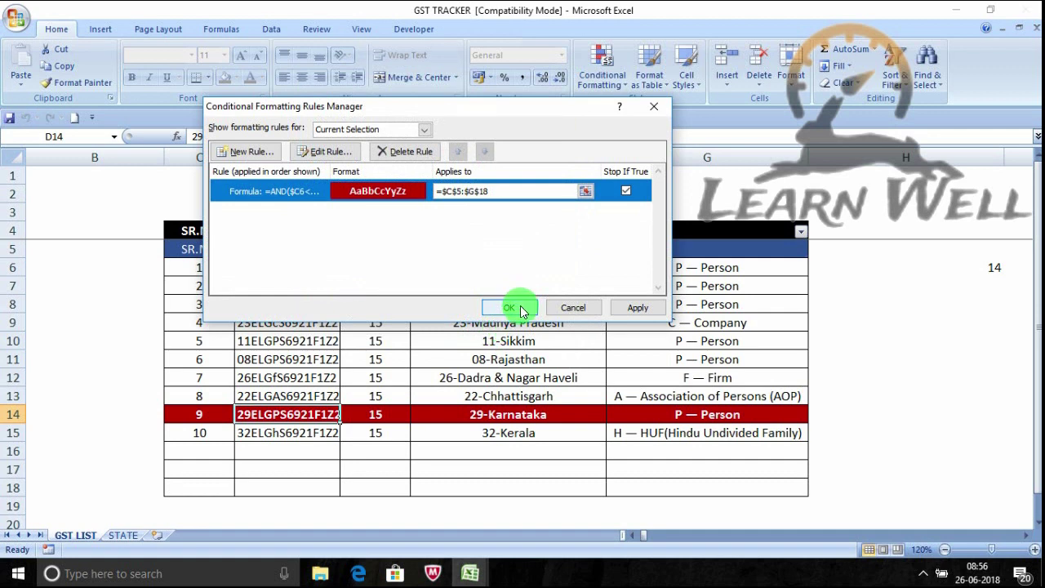
# Apply the updated rule and check that blank rows 16 and 17 stay unhighlighted
pyautogui.click(637, 307)
pyautogui.click(511, 307)
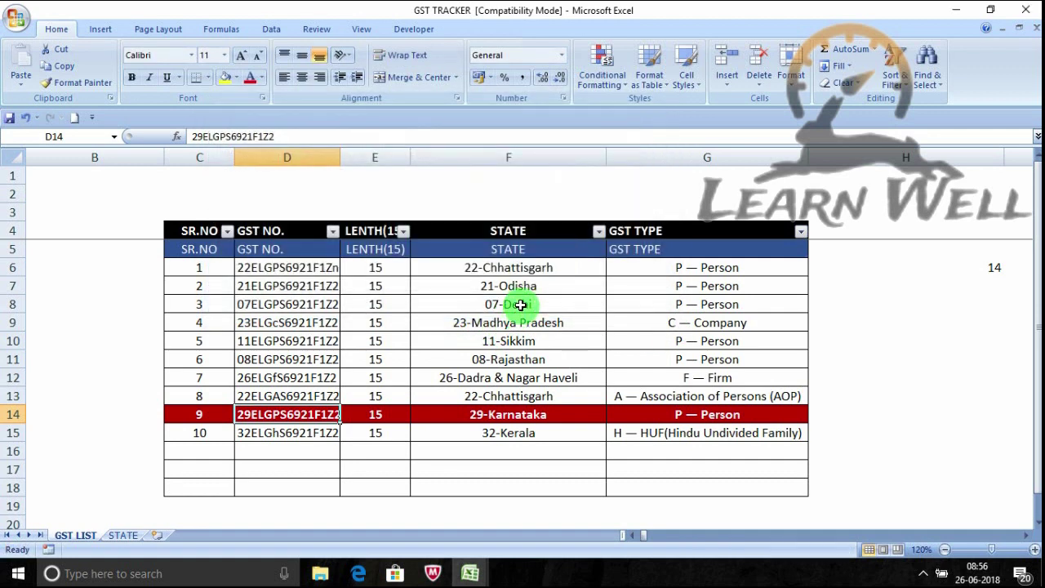
pyautogui.click(266, 465)
pyautogui.click(221, 461)
pyautogui.click(269, 464)
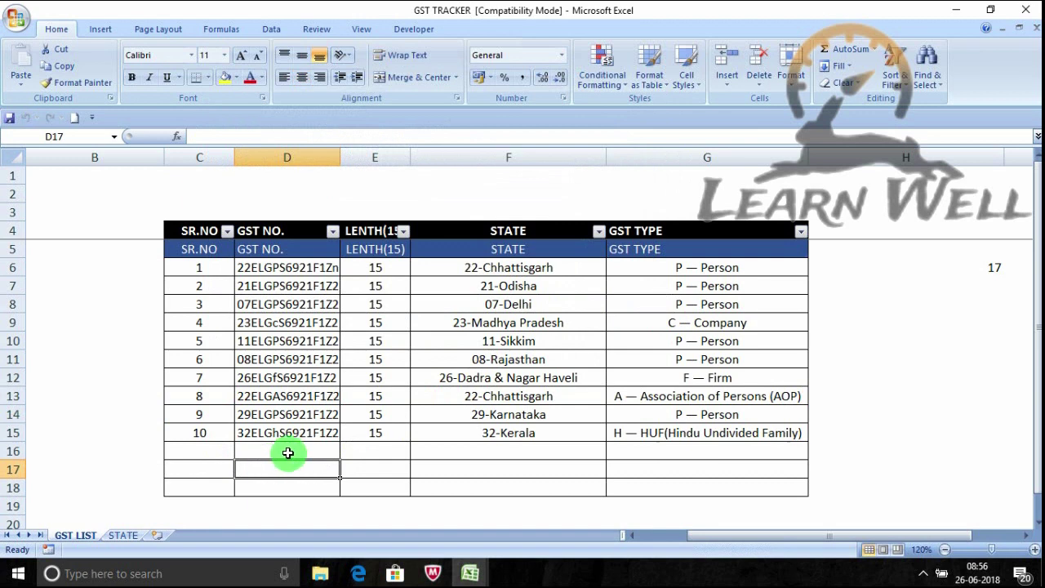
pyautogui.click(219, 452)
pyautogui.click(291, 453)
pyautogui.click(306, 465)
pyautogui.click(366, 454)
pyautogui.click(290, 465)
# Select data rows such as 7, 9 and 10 to see each turn red, briefly checking the VBA editor
pyautogui.click(219, 447)
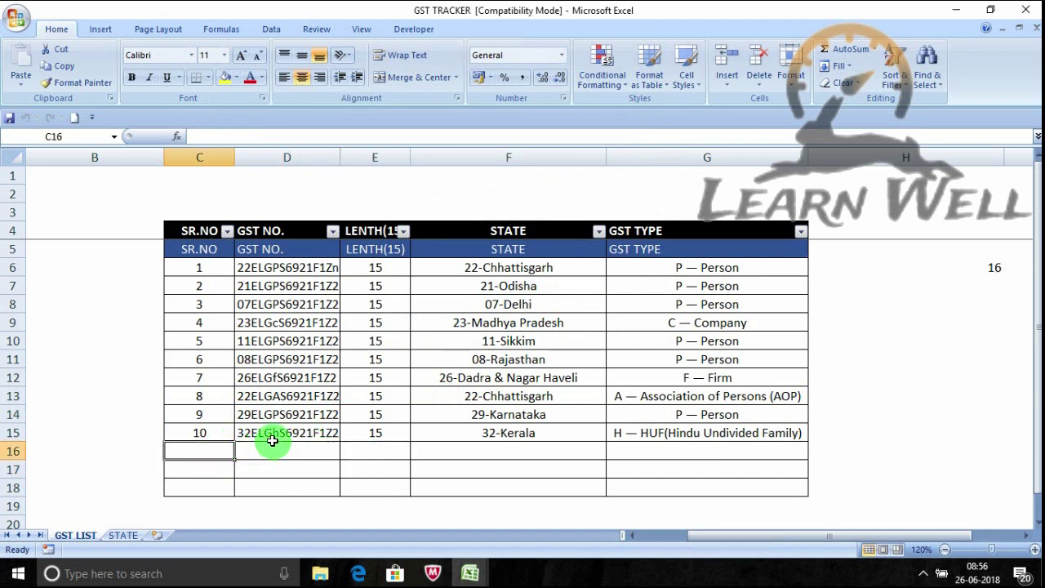
pyautogui.click(273, 337)
pyautogui.click(278, 360)
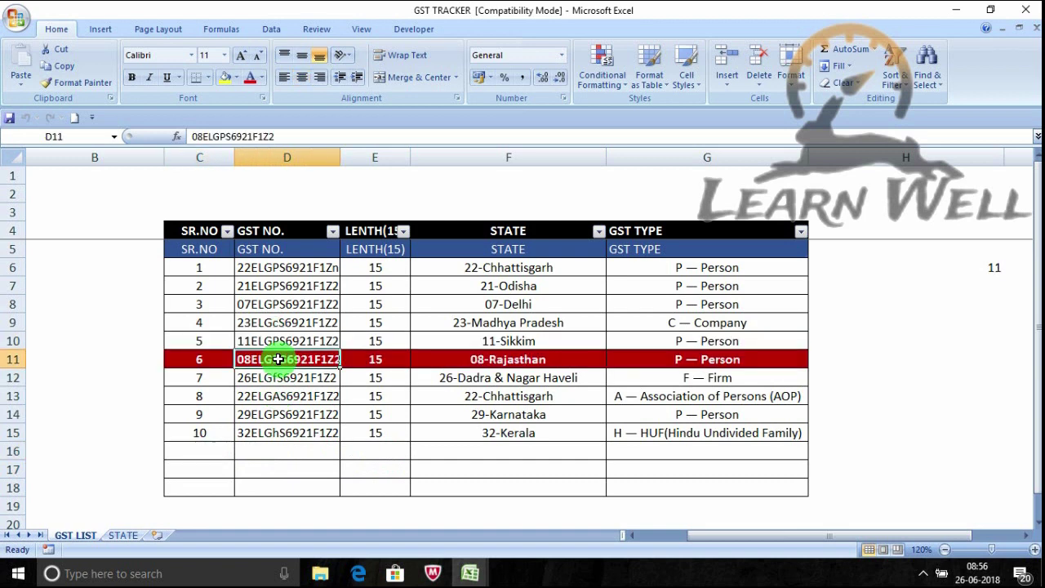
pyautogui.click(206, 397)
pyautogui.click(220, 360)
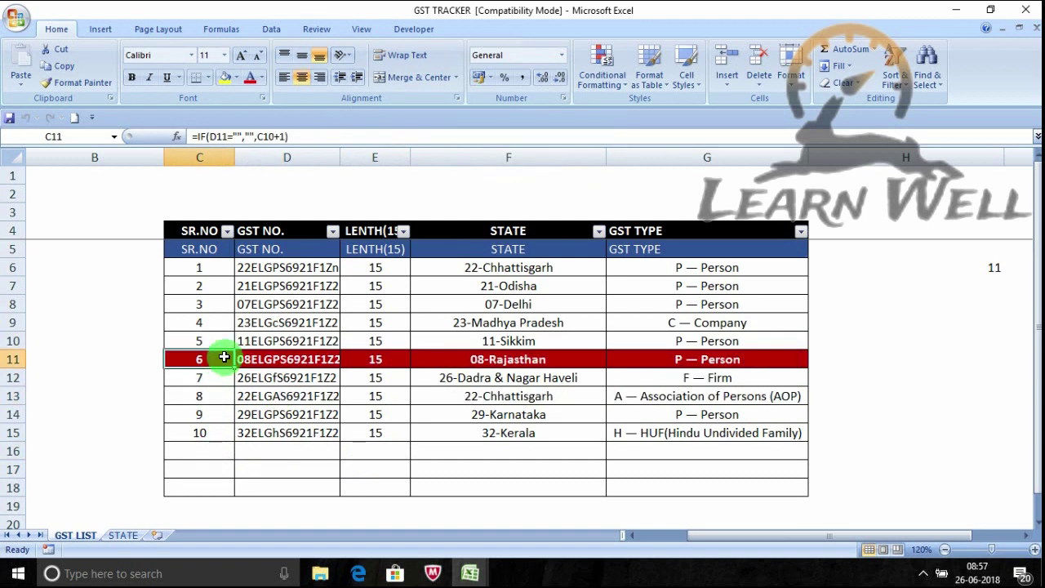
pyautogui.click(225, 341)
pyautogui.click(219, 322)
pyautogui.click(222, 301)
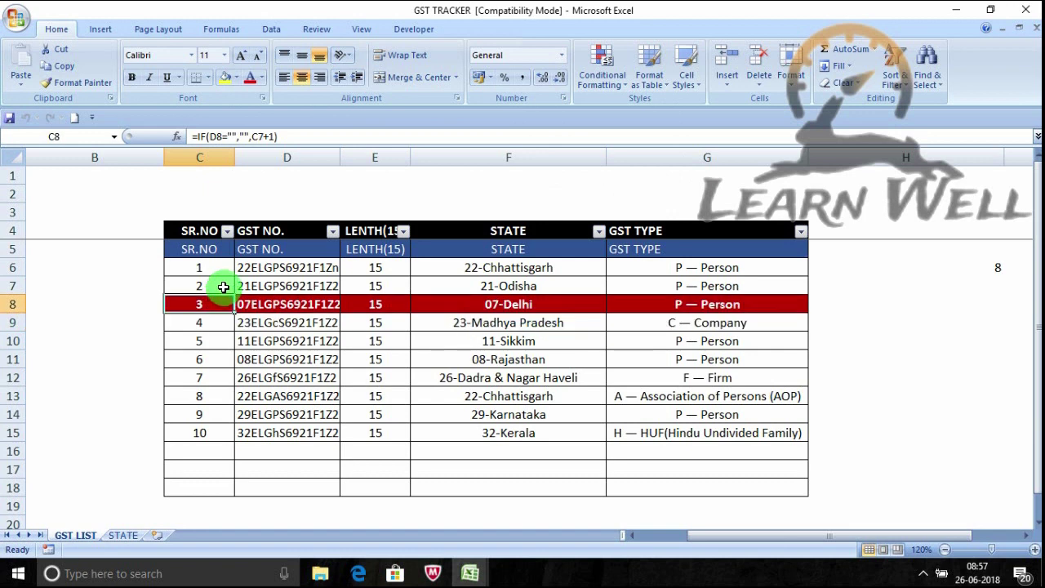
pyautogui.click(217, 285)
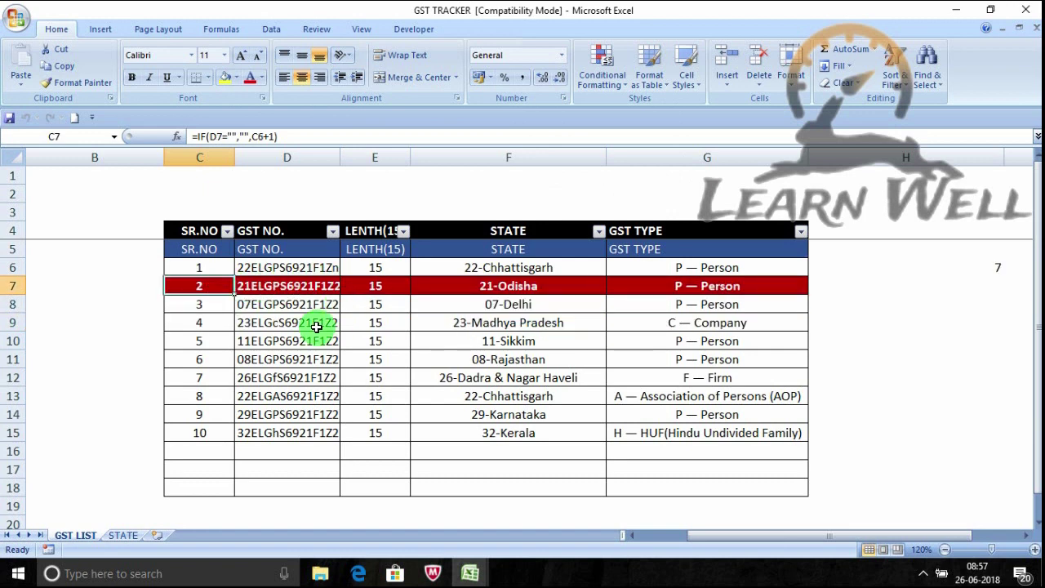
pyautogui.click(323, 323)
pyautogui.click(302, 343)
pyautogui.moveTo(470, 573)
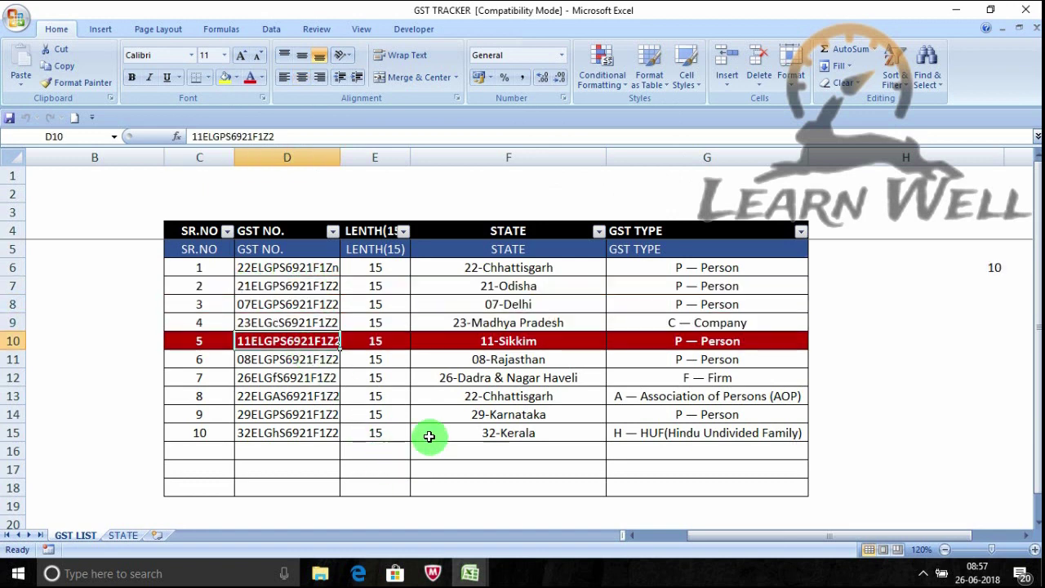
pyautogui.click(539, 523)
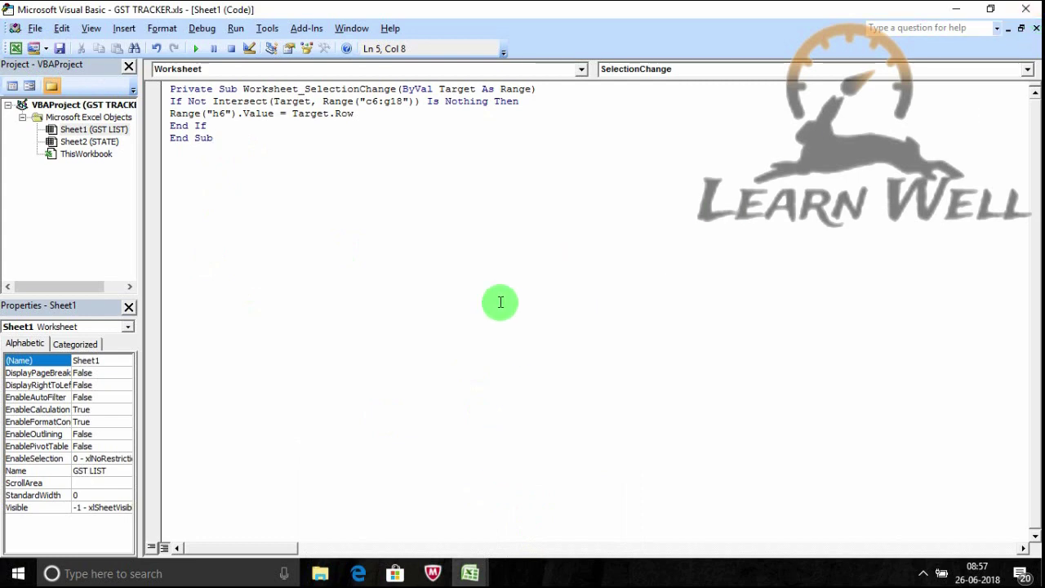
pyautogui.click(413, 504)
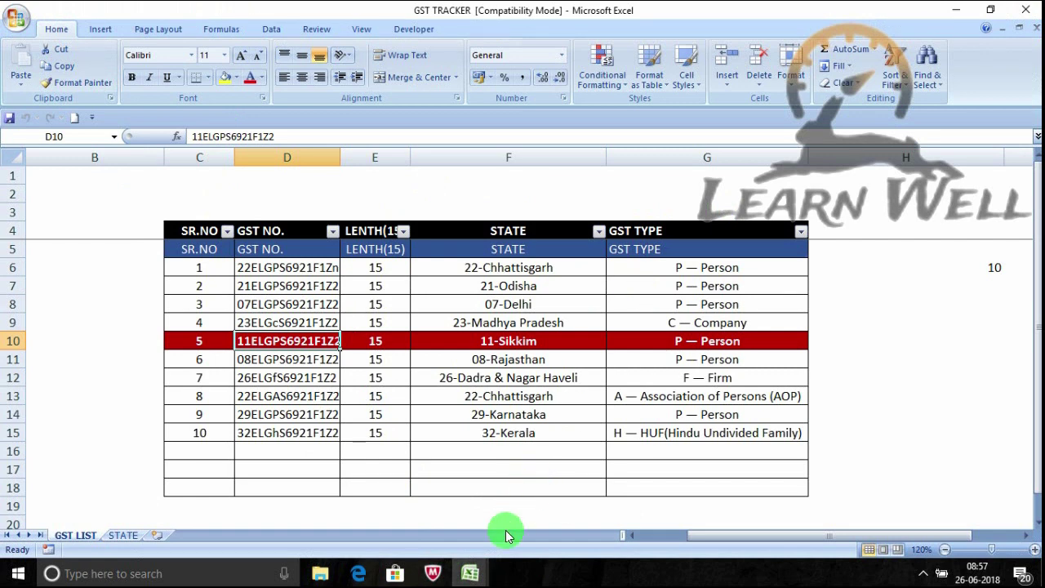
# Close the VBA editor and open the Office menu to save a macro-enabled copy
pyautogui.moveTo(469, 573)
pyautogui.click(556, 489)
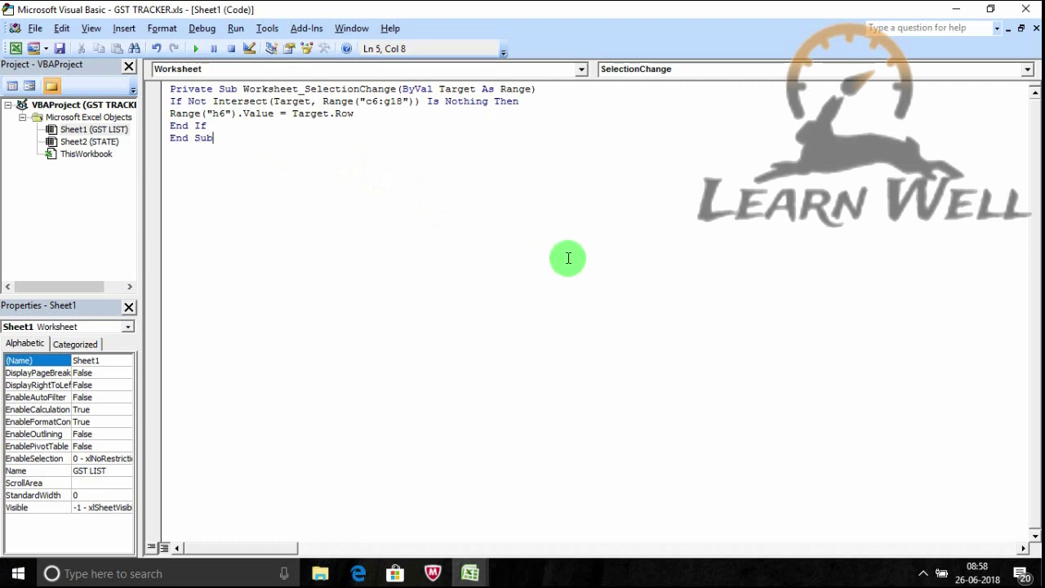
pyautogui.click(1034, 15)
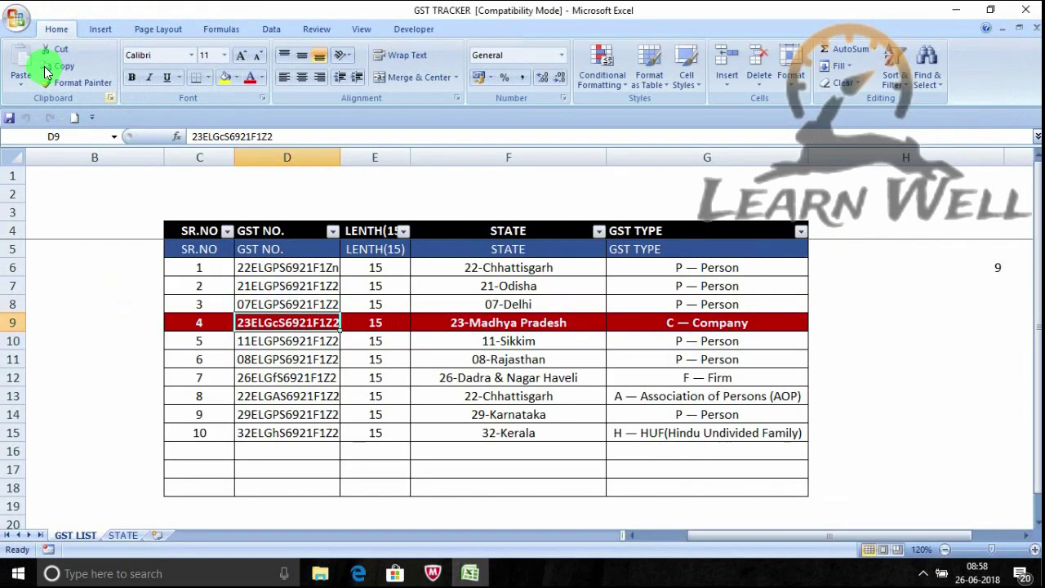
pyautogui.click(15, 21)
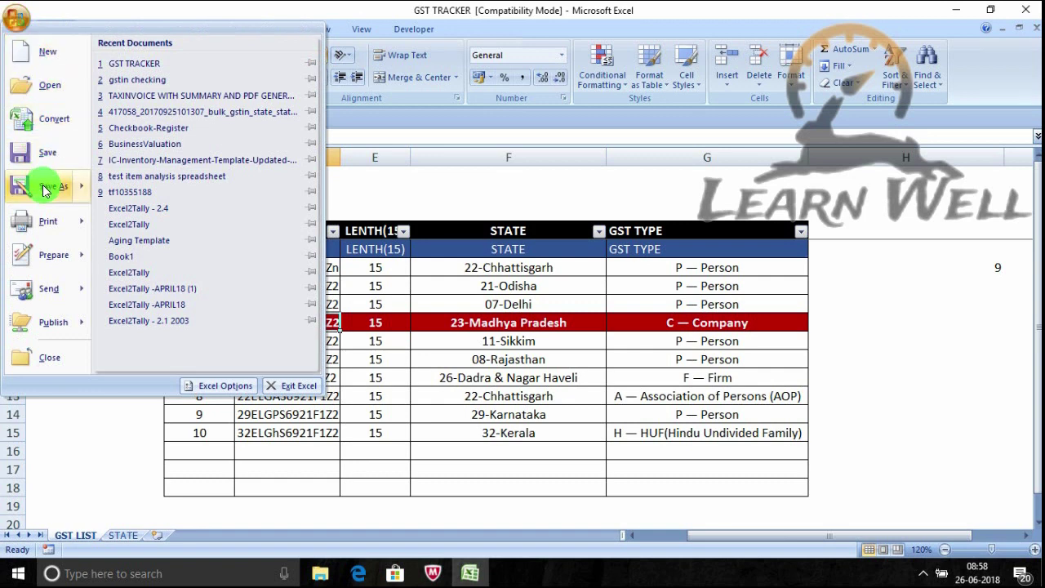